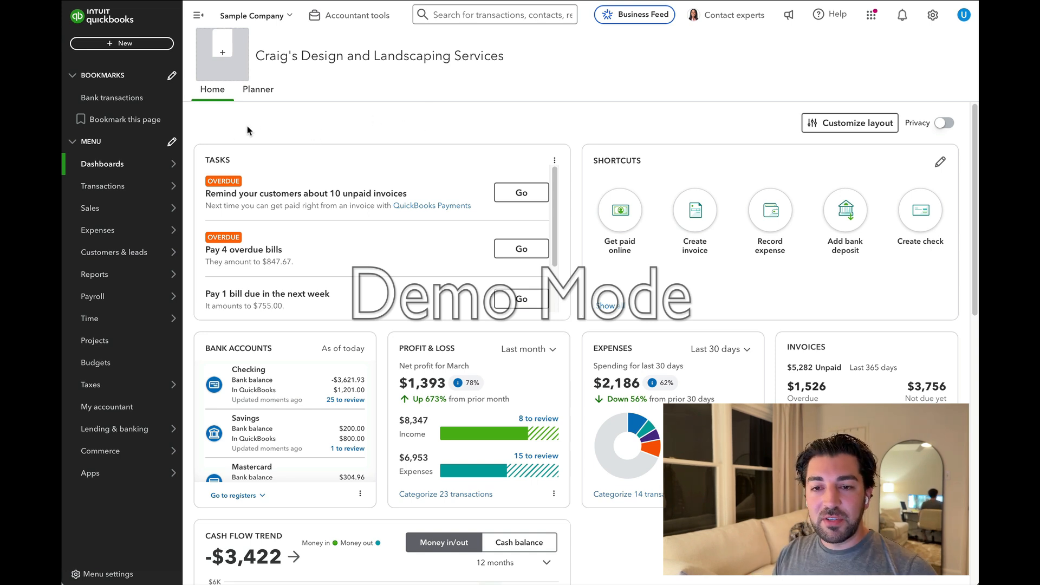
Create a new customer record with the customer's full name and save it
click(122, 44)
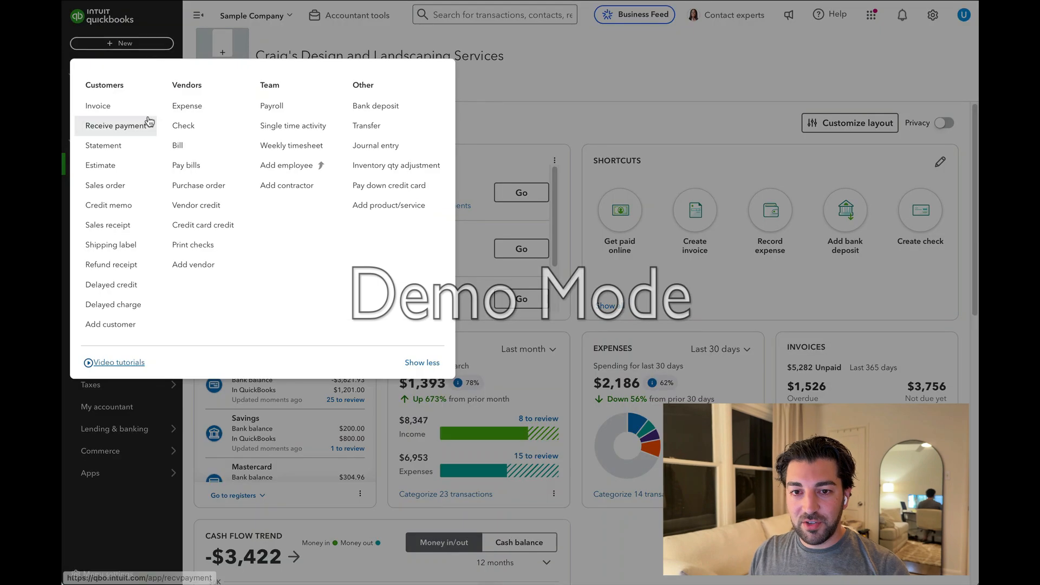
click(494, 93)
mouse_move(141, 211)
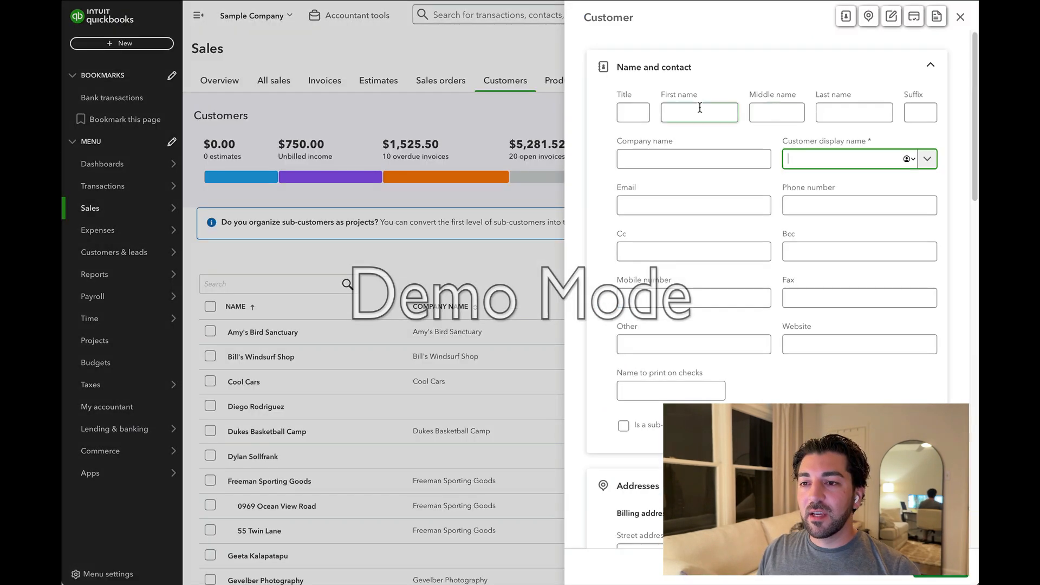
click(700, 109)
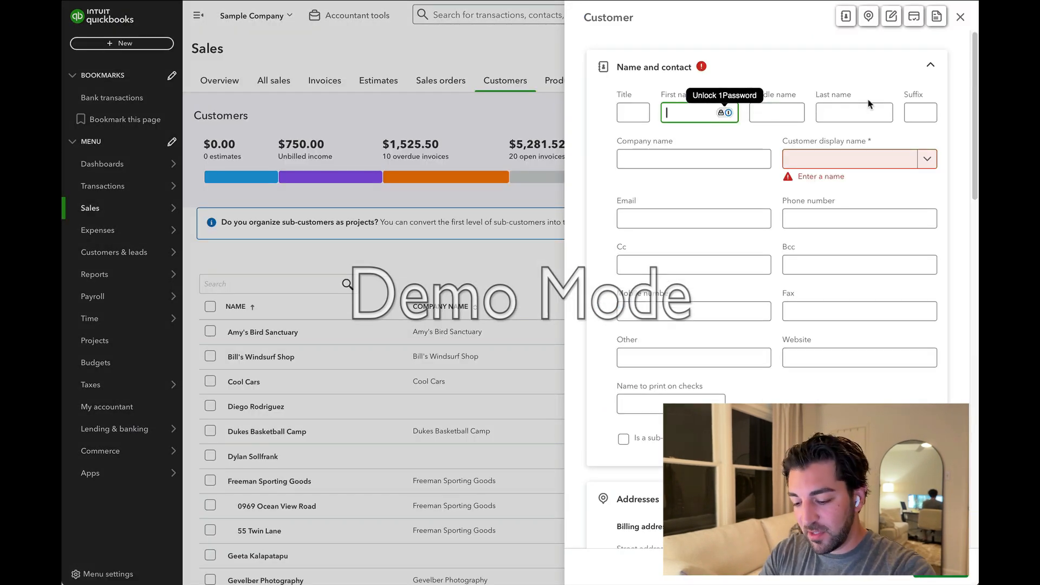
text(John Adams)
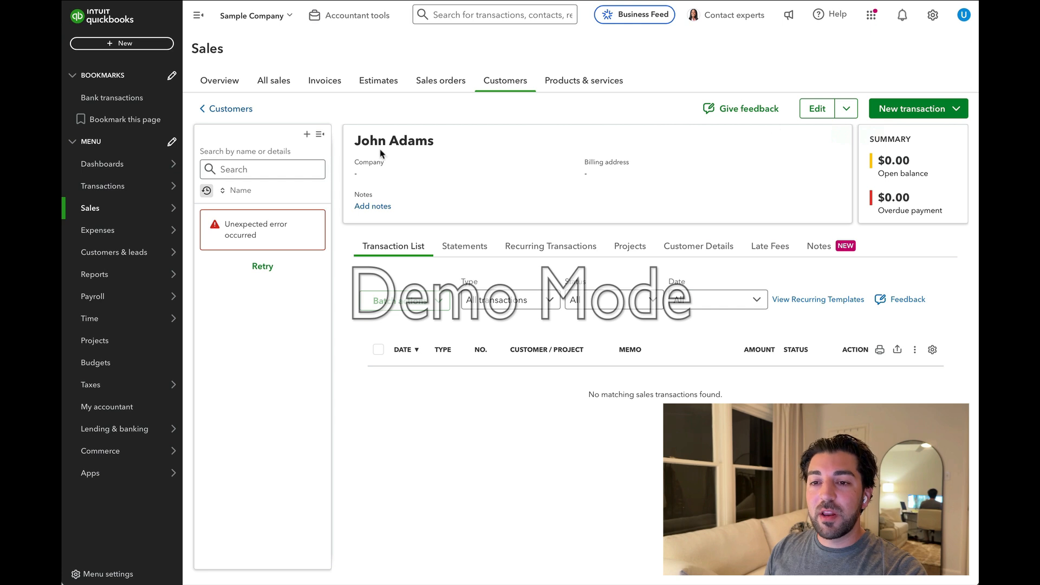
Create a project for the new customer, named after the job's street address, and return to the list of all projects
click(630, 247)
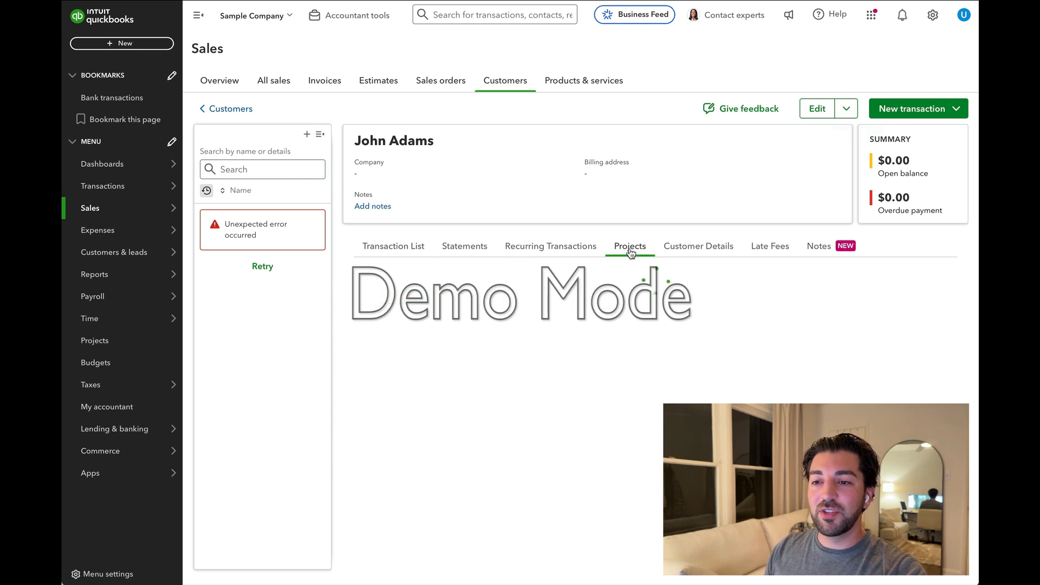
click(894, 290)
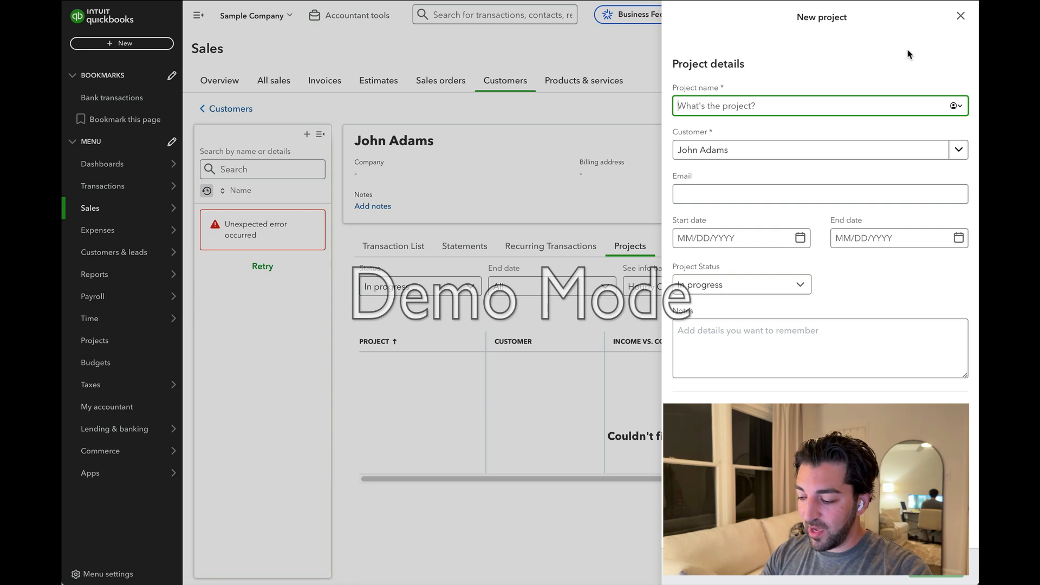
text(789)
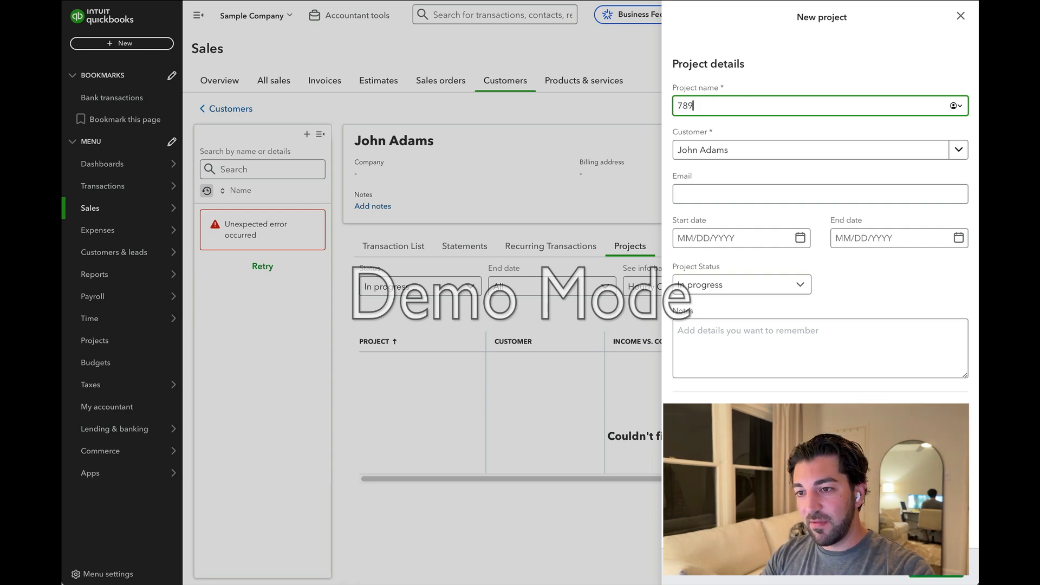
text( Magical Ra)
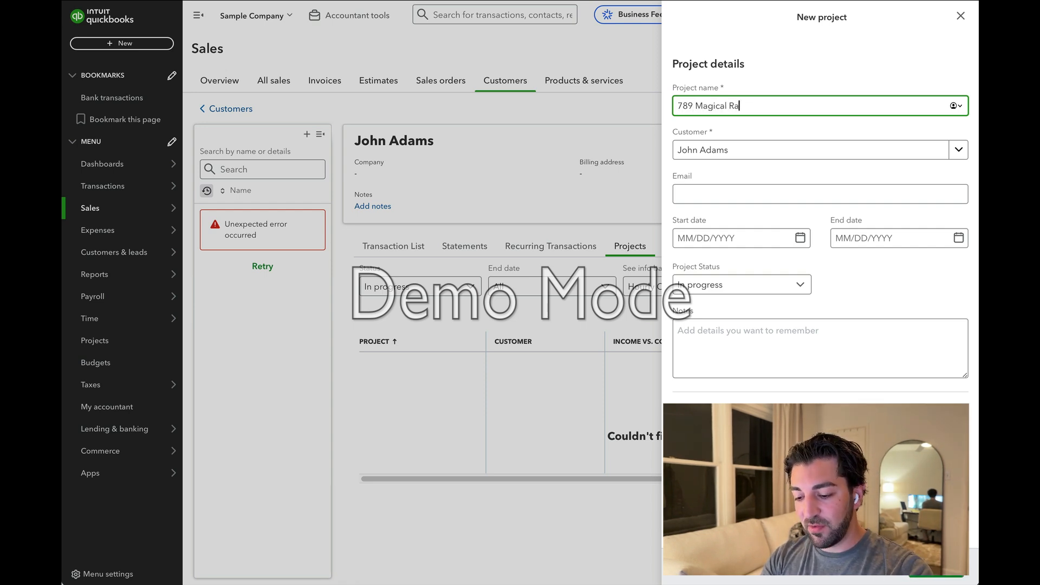
text(inforest Drive)
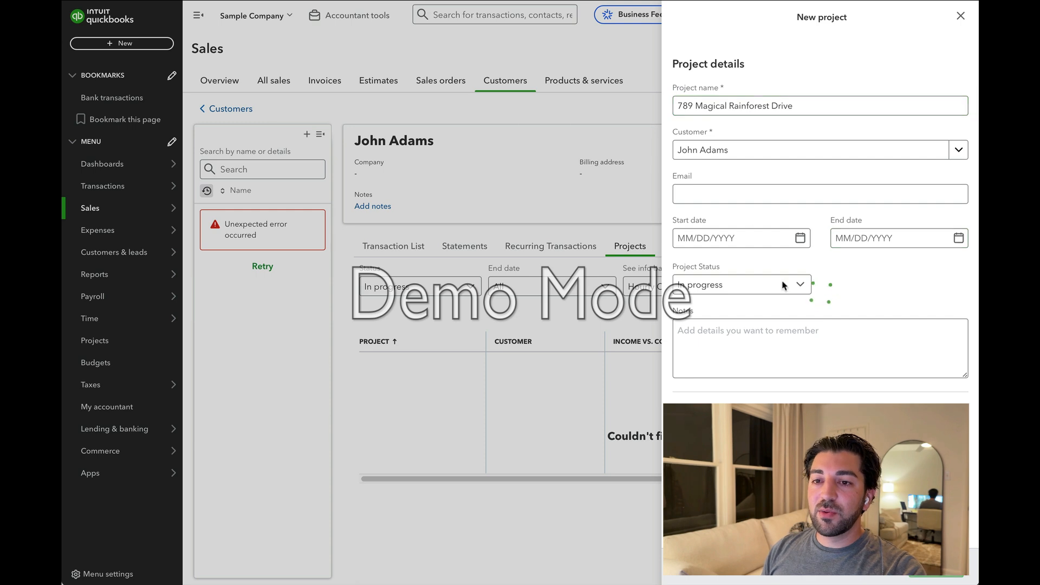
key(Return)
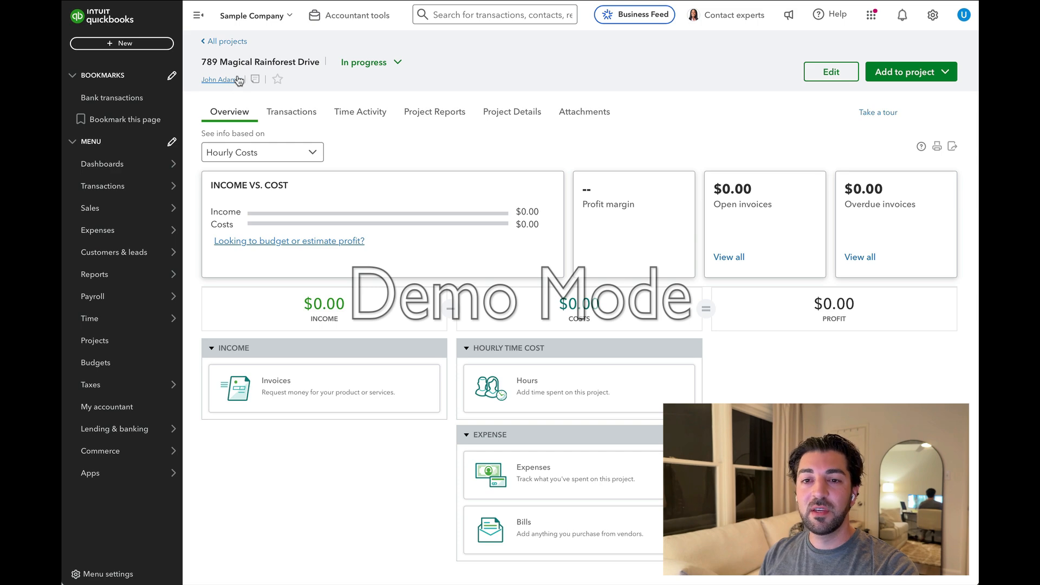
click(228, 42)
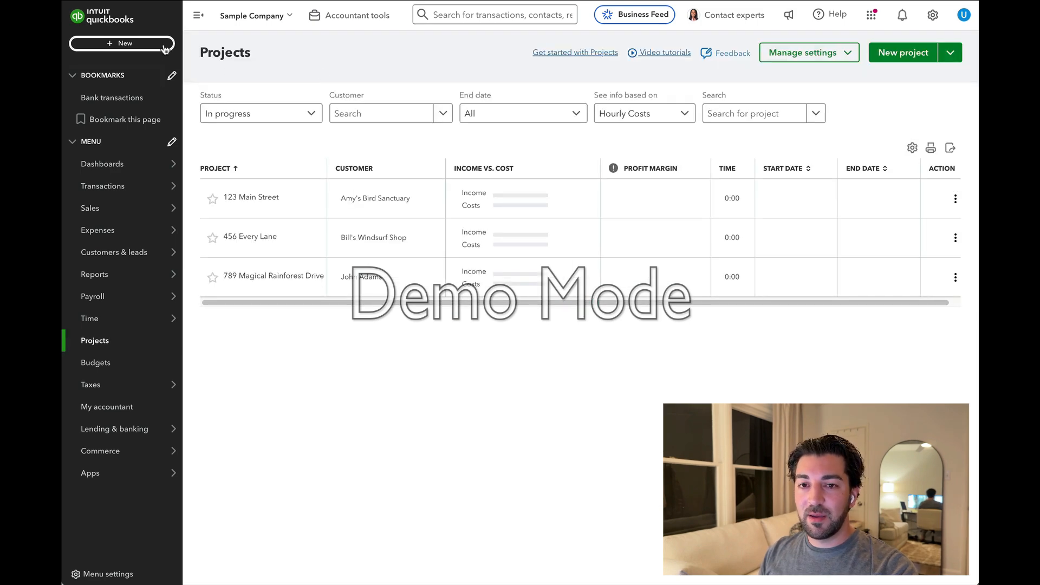
Start a new invoice, dismiss the introduction, and assign it to the new customer's project
click(165, 48)
click(104, 106)
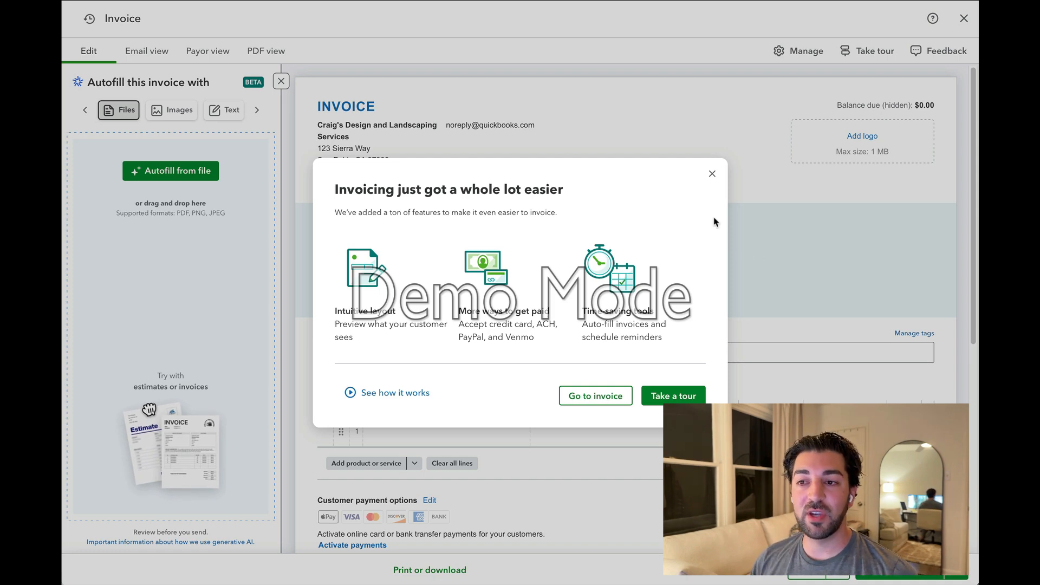
click(712, 174)
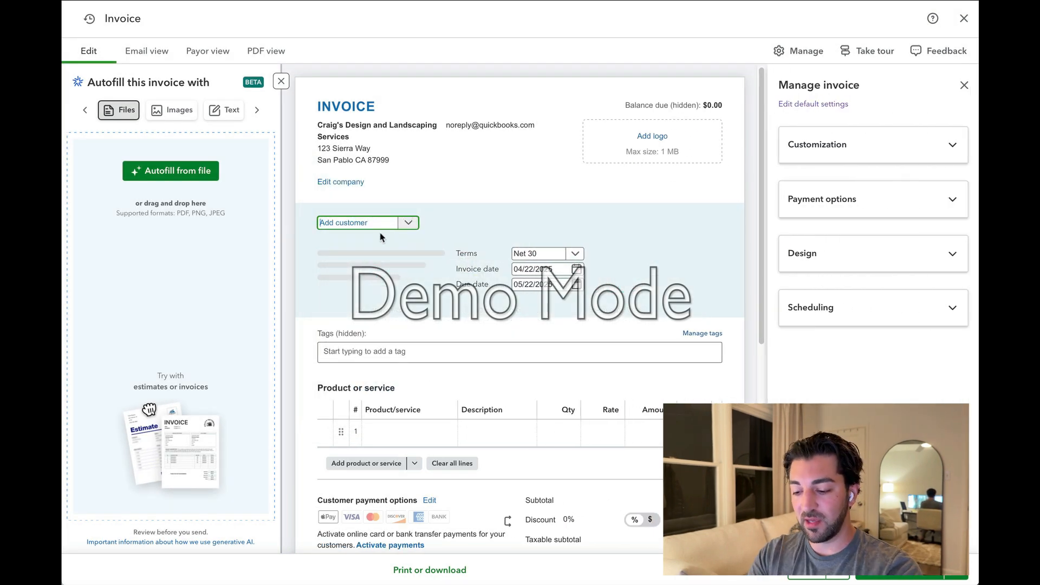
text(john)
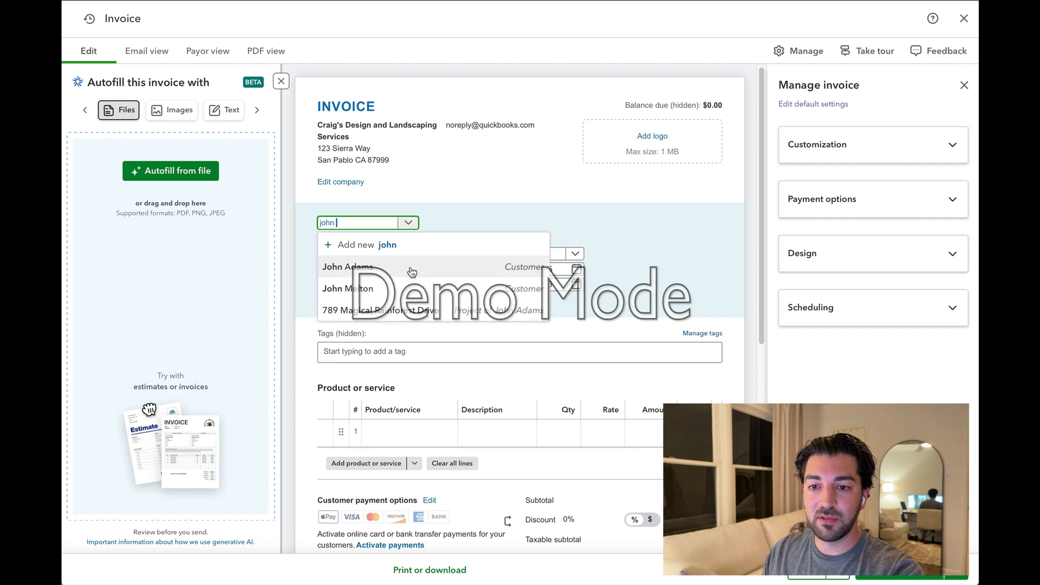
click(383, 313)
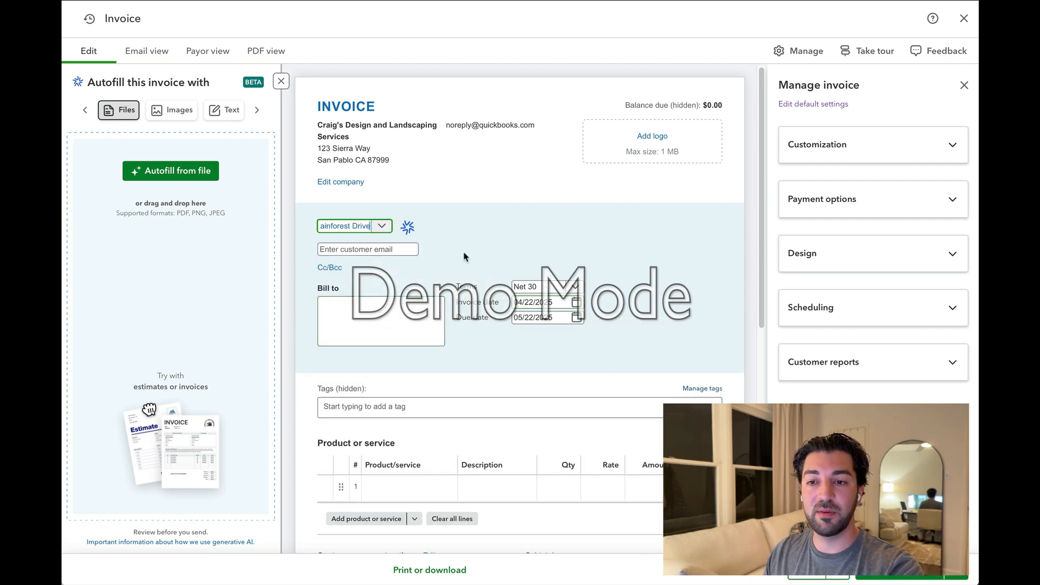
Add a Design:Design line with an amount of $100 to the invoice and save it
click(280, 81)
click(212, 486)
click(221, 363)
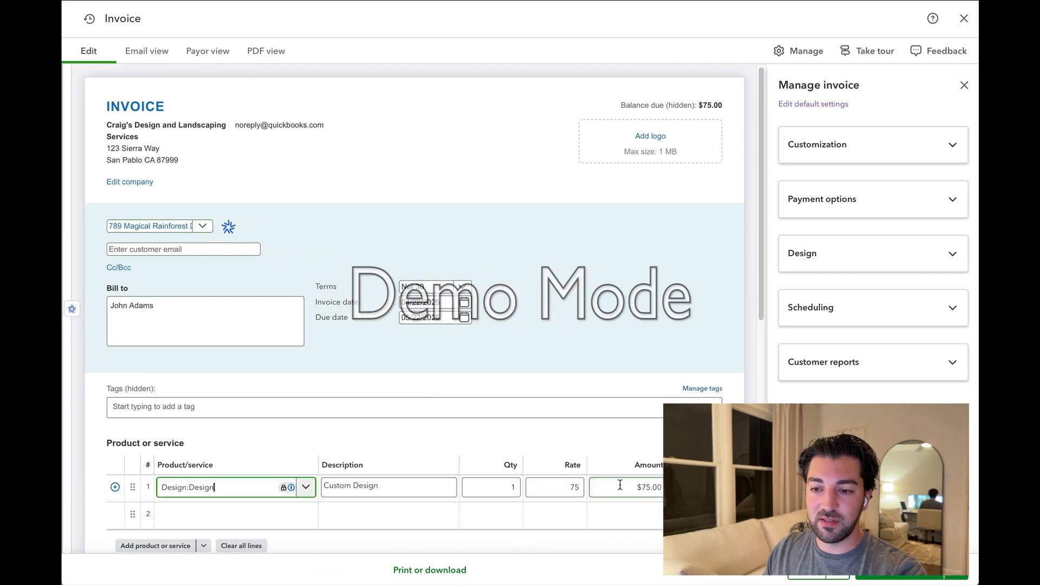
click(615, 484)
text(100)
key(Tab)
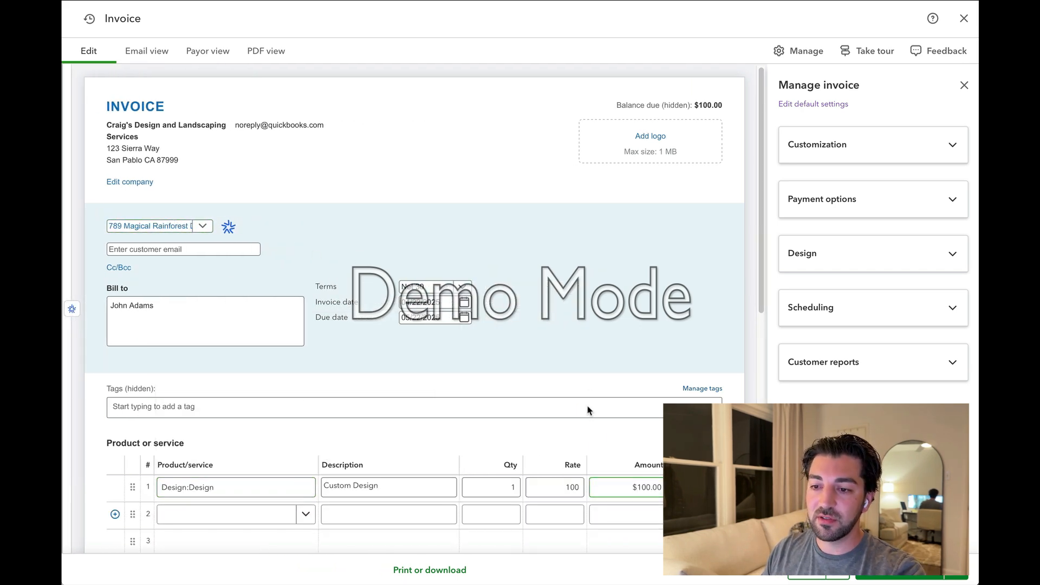
click(850, 578)
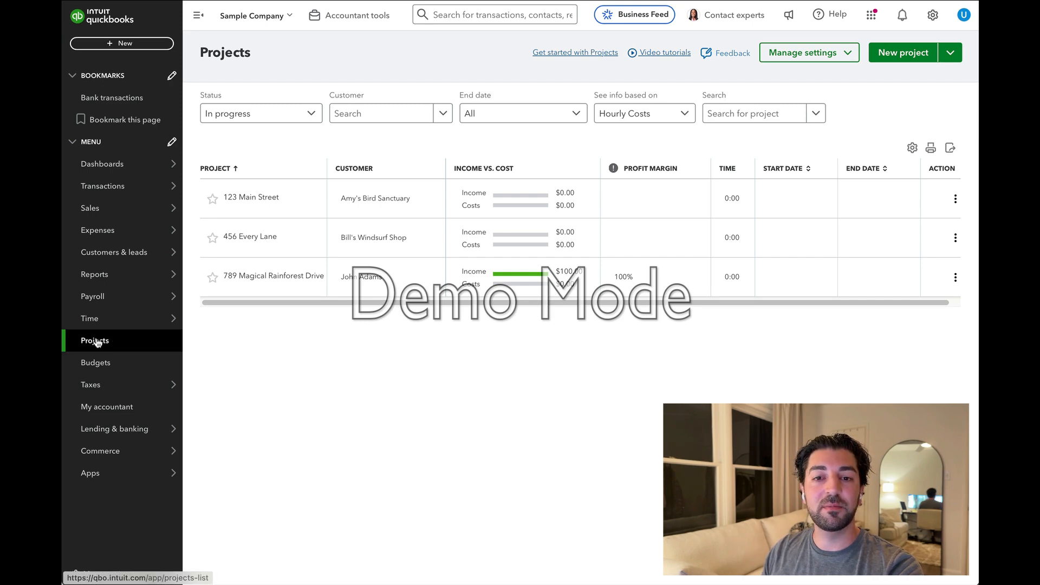
Start a new bill from vendor Books by Bessie with bill number 10021
click(123, 43)
click(177, 145)
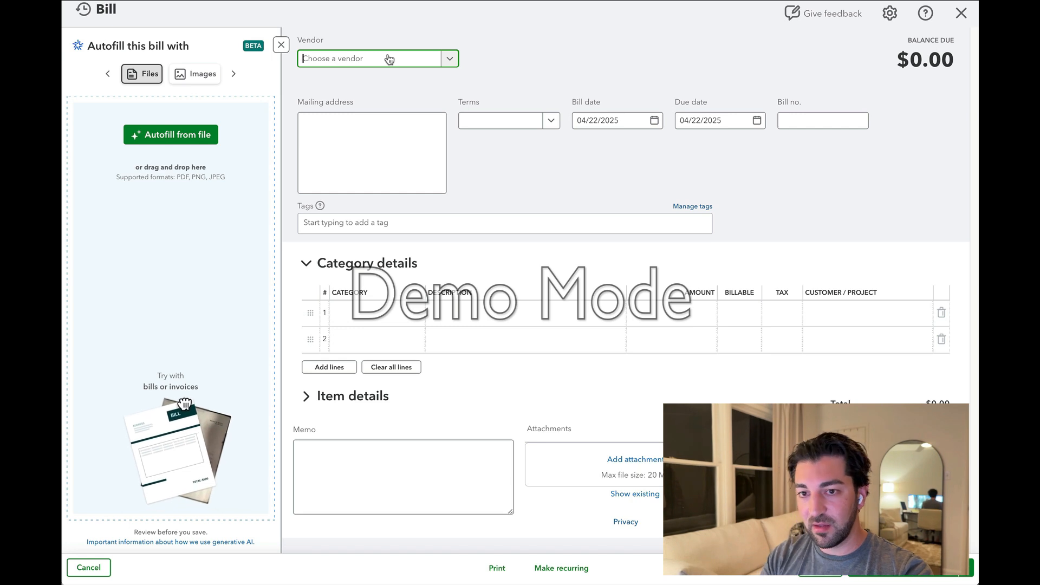
click(451, 58)
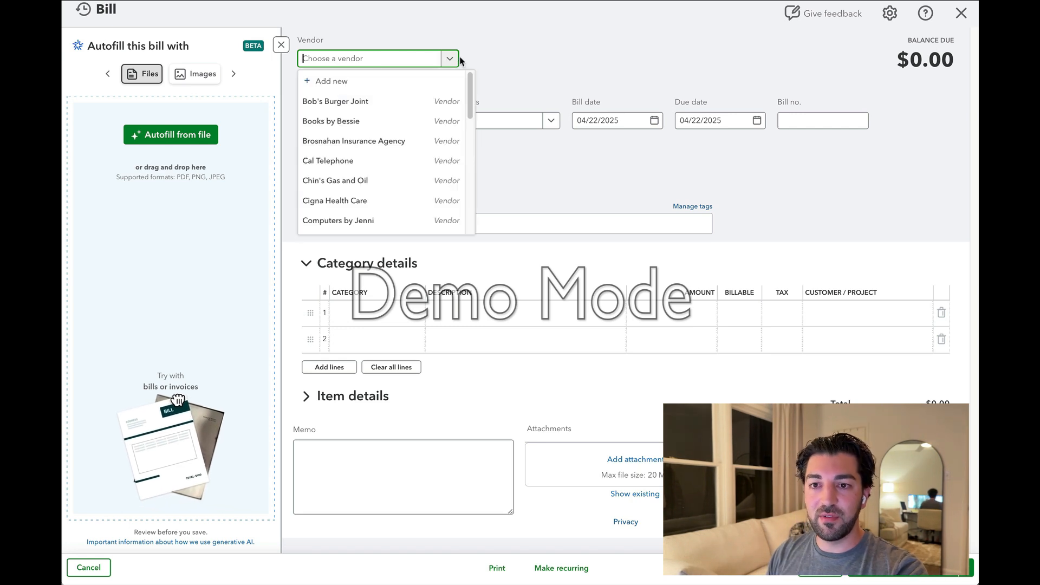
click(374, 123)
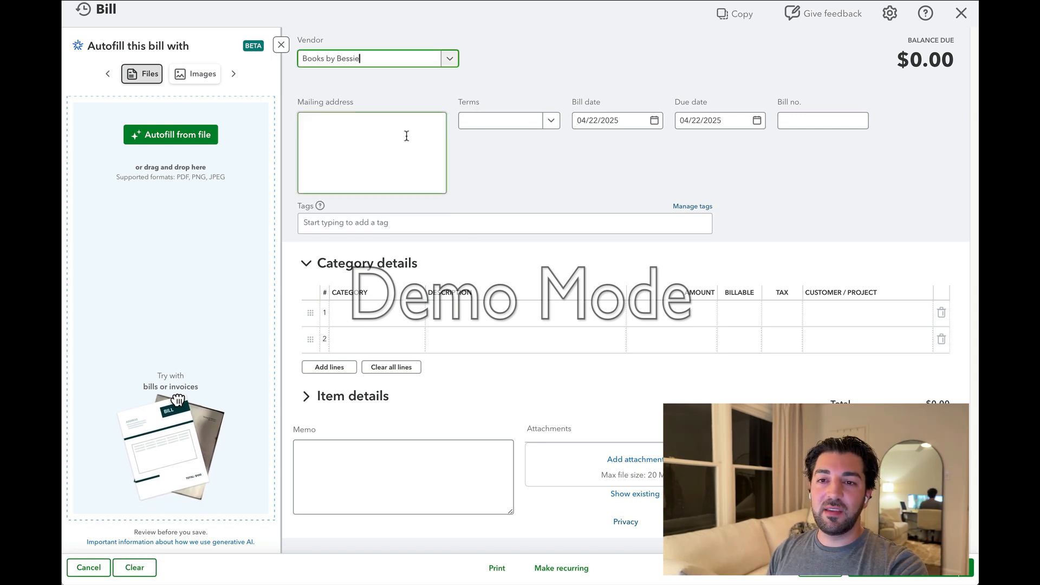
click(839, 122)
text(10021)
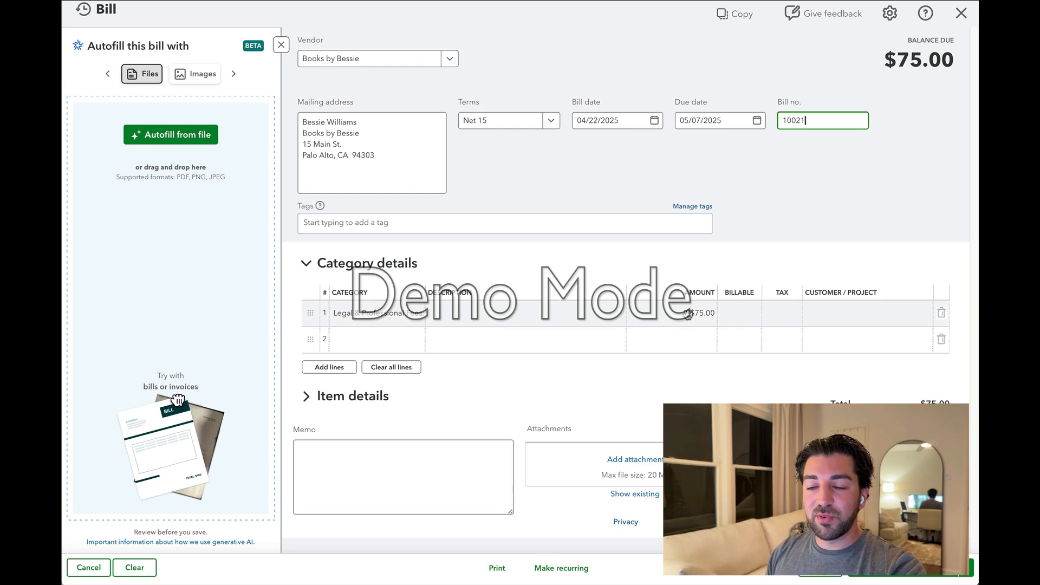
Assign the bill's first category line to the new customer's project and save the bill
click(867, 313)
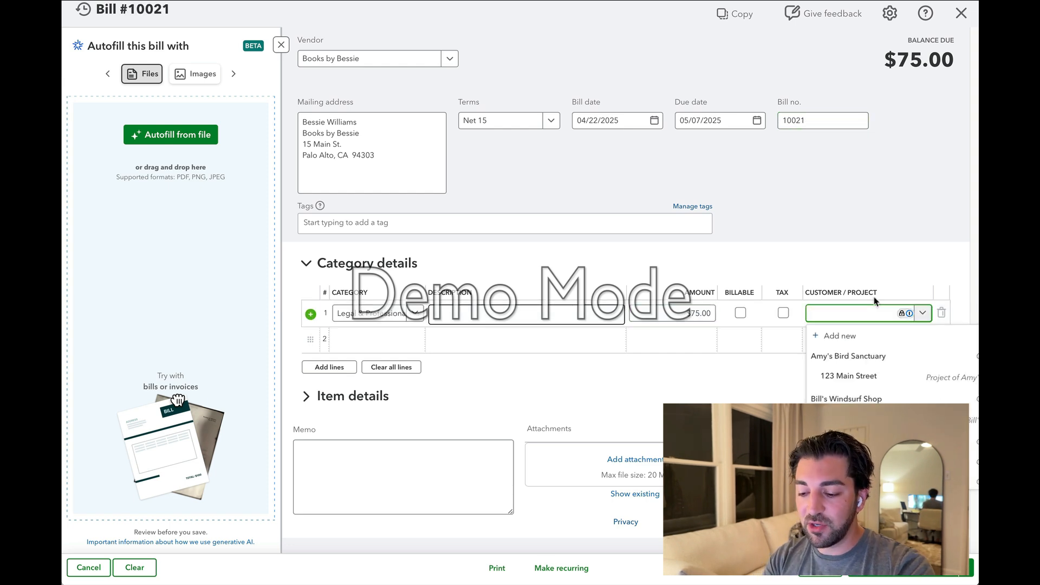
text(john)
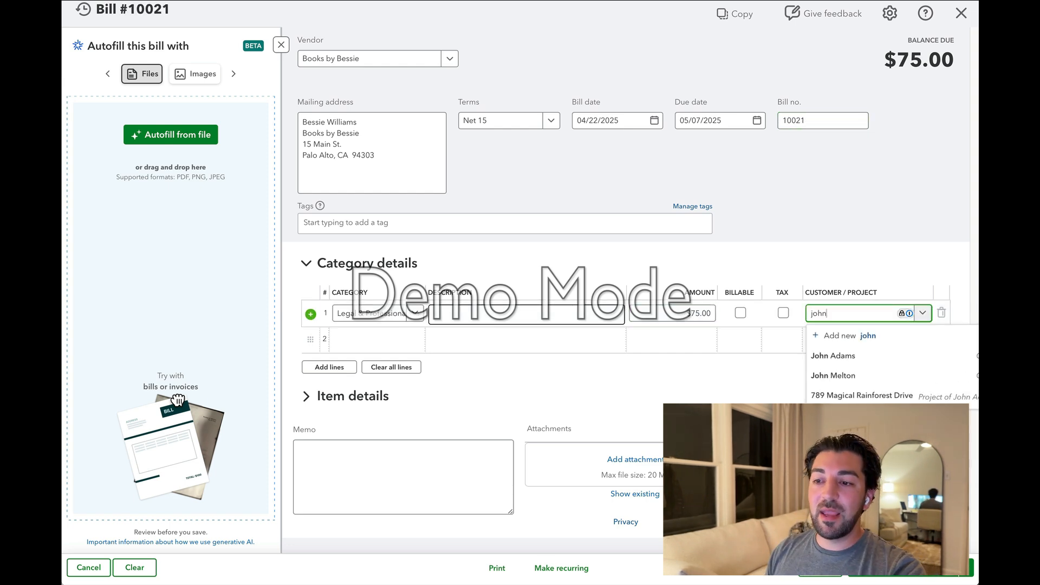
click(829, 397)
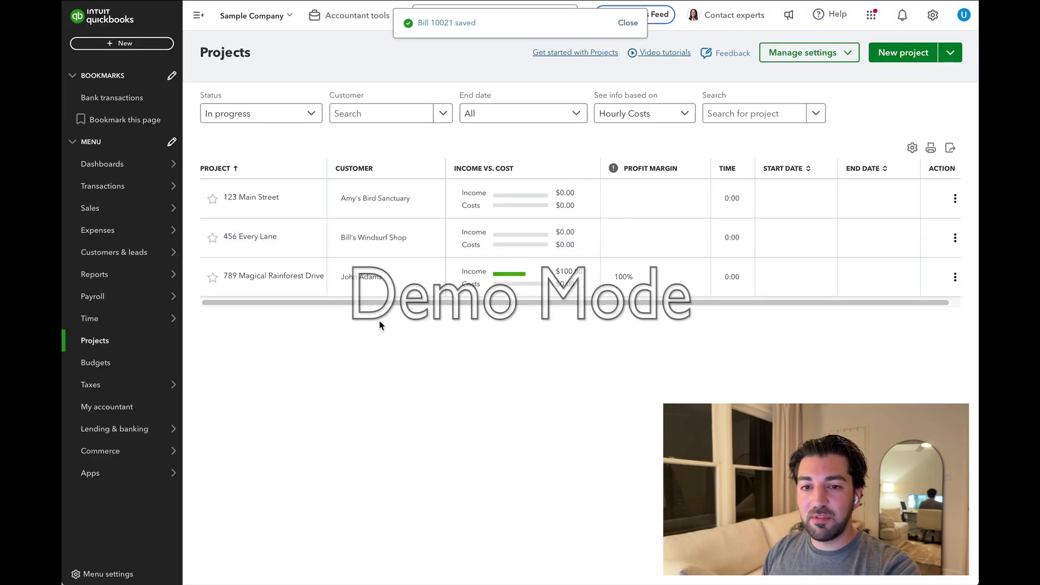
Open the bank transactions, review the Checking entries awaiting review, and expand the $1,200 A Rental expense dated 04/22/2025
mouse_move(119, 189)
click(220, 186)
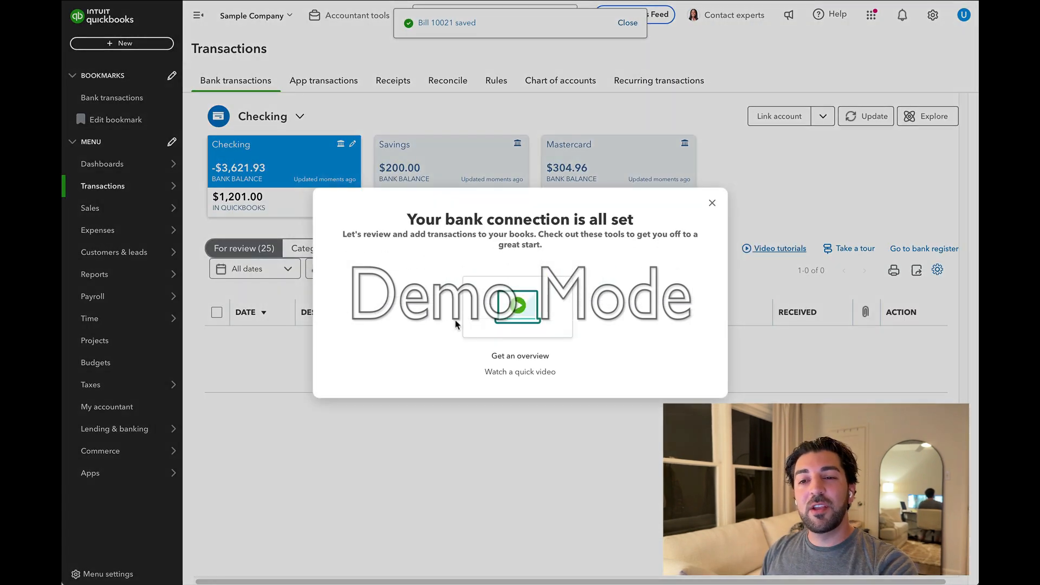
click(711, 201)
scroll(568, 370, down, 10)
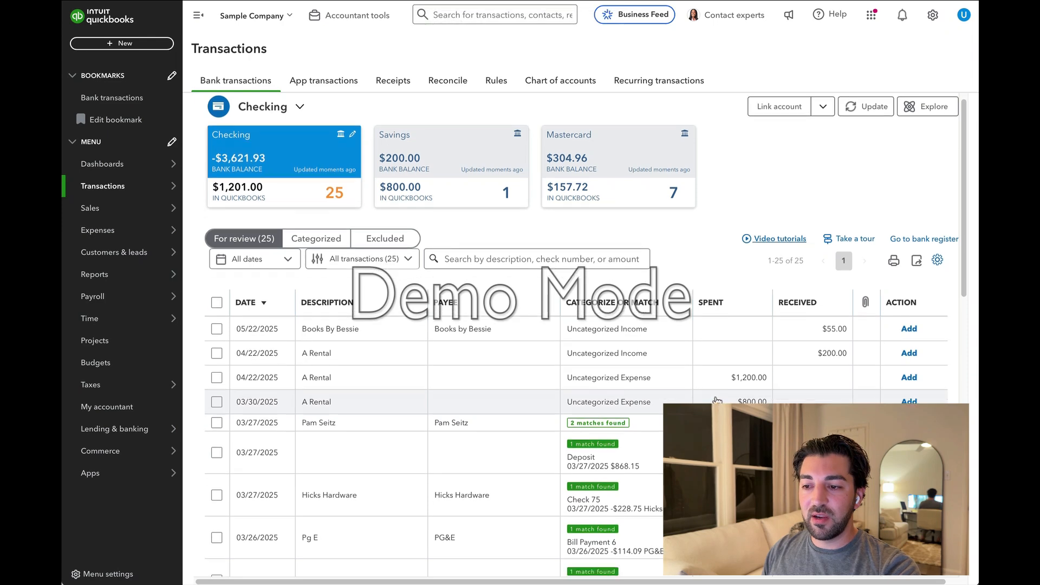
scroll(567, 370, down, 3)
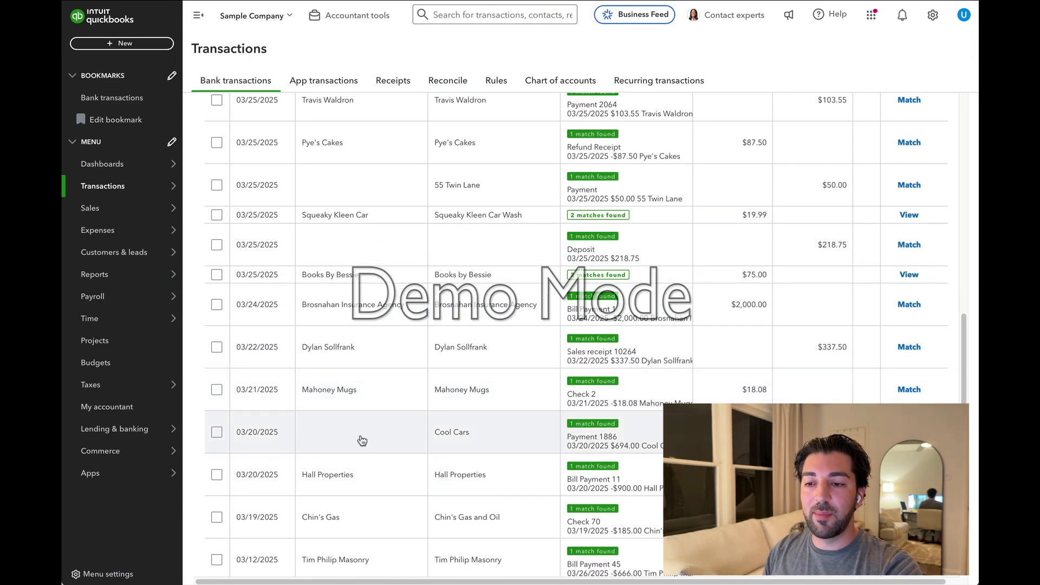
click(362, 439)
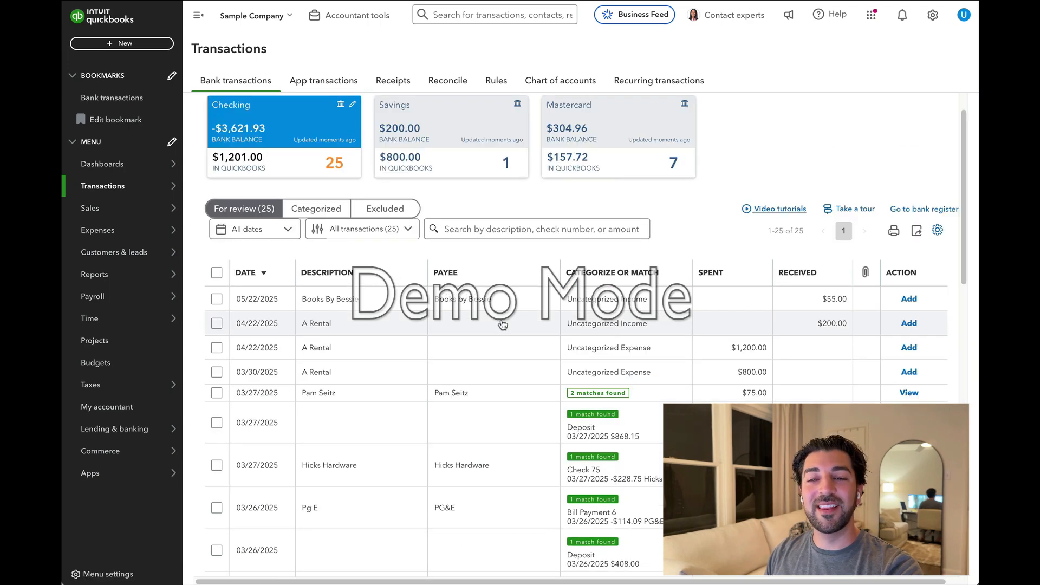
click(497, 325)
click(305, 415)
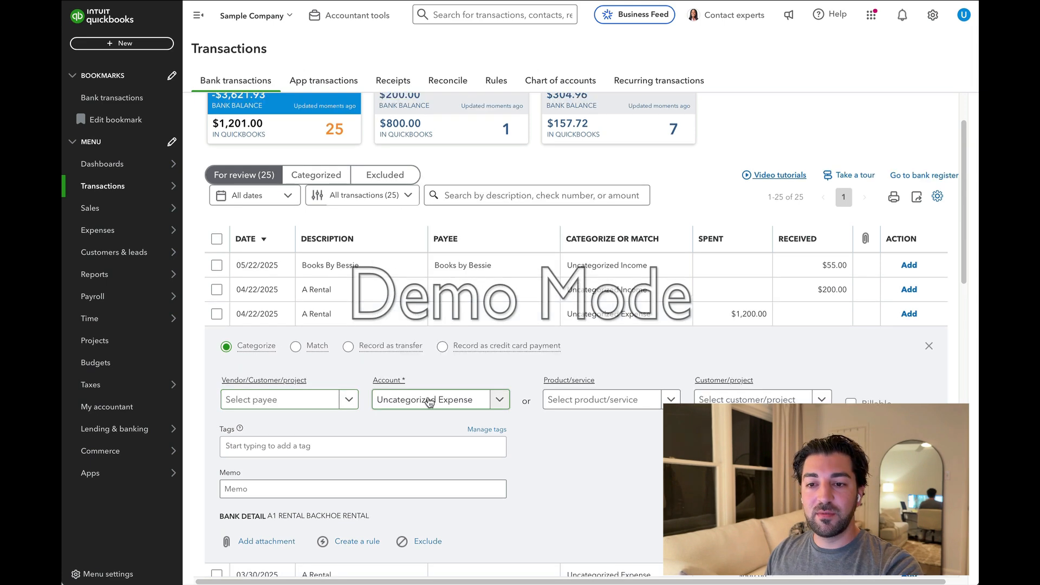
Categorize the $1,200 rental expense as Rent or Lease, assign it to the new customer's project, and add it
click(430, 402)
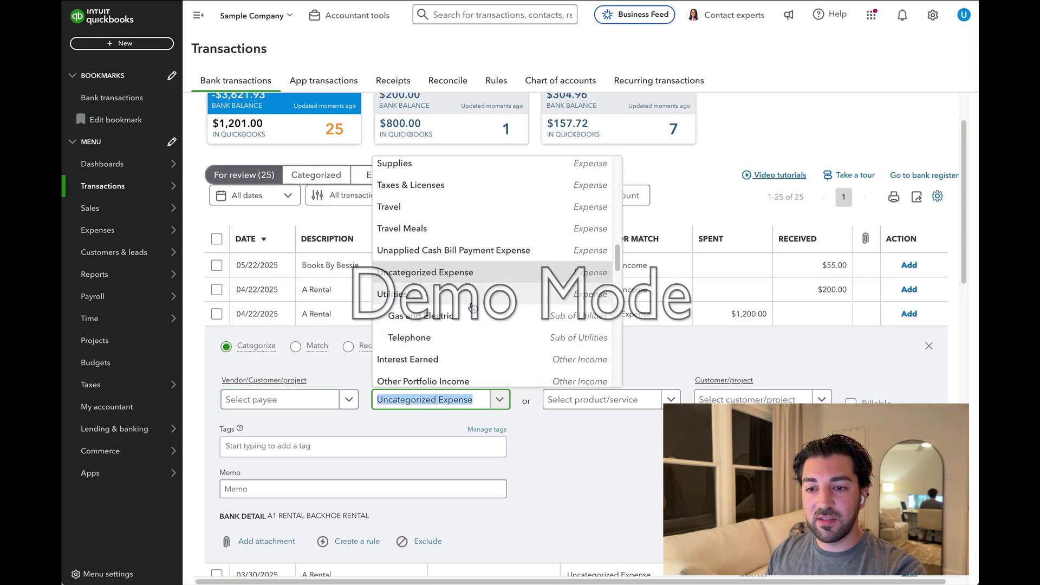
scroll(473, 308, up, 3)
click(433, 354)
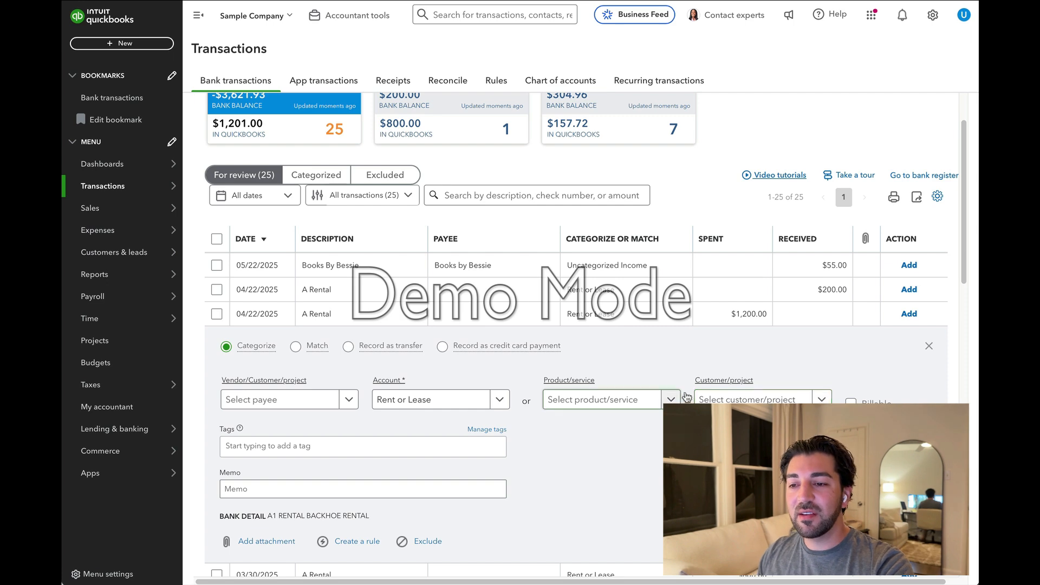
text(john)
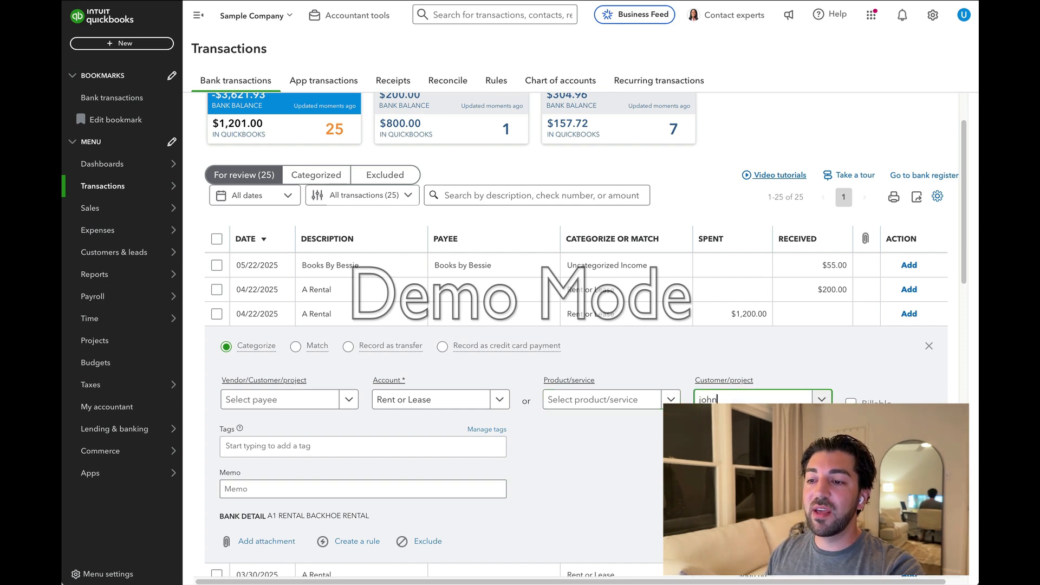
key(Return)
key(Return)
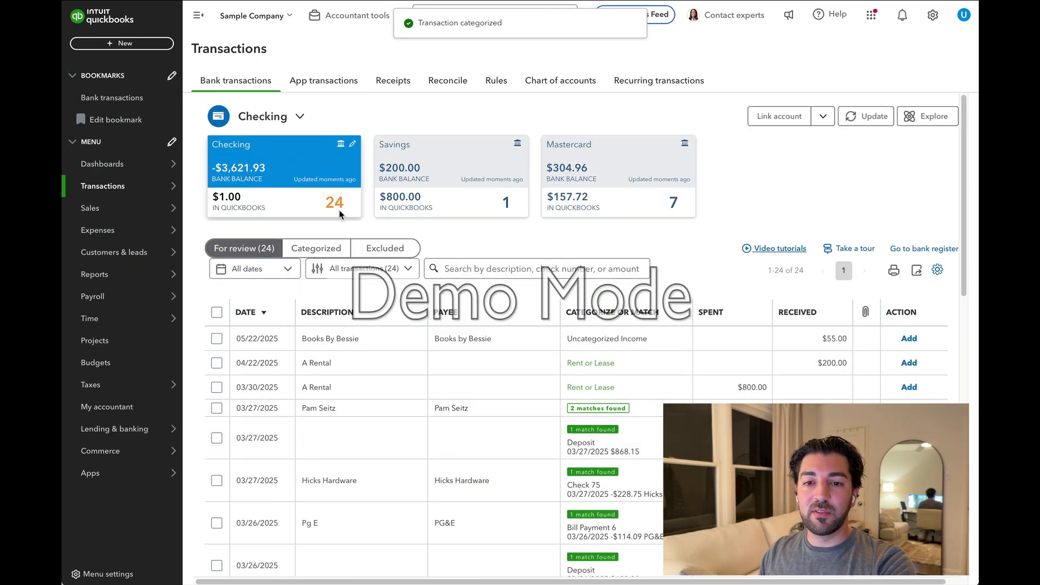
Open the projects list to examine the new project's income, costs and profit margin
click(94, 340)
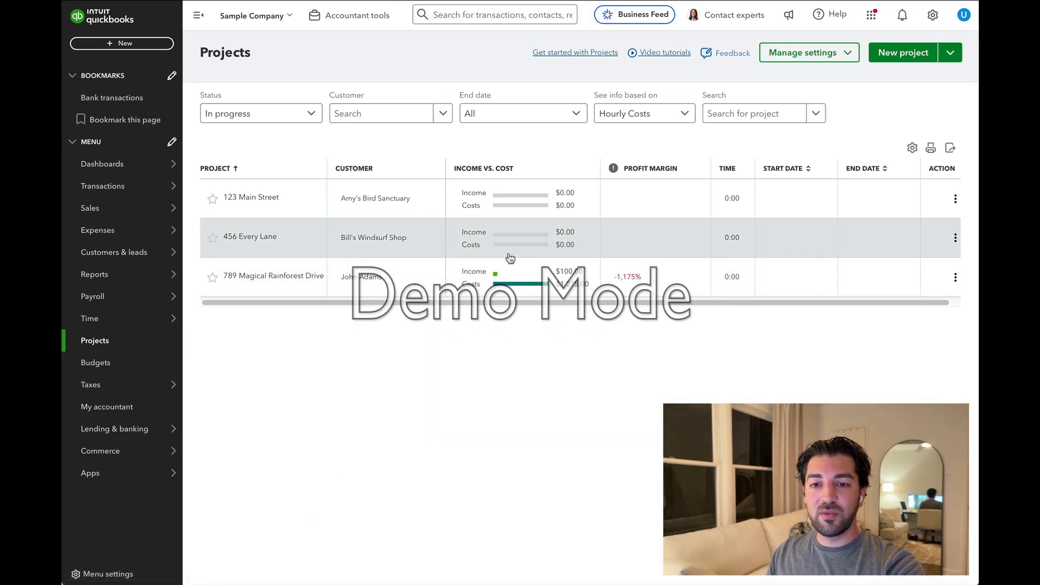
Open the new customer's project, review its overview and transactions, and open its Project profitability report
click(291, 278)
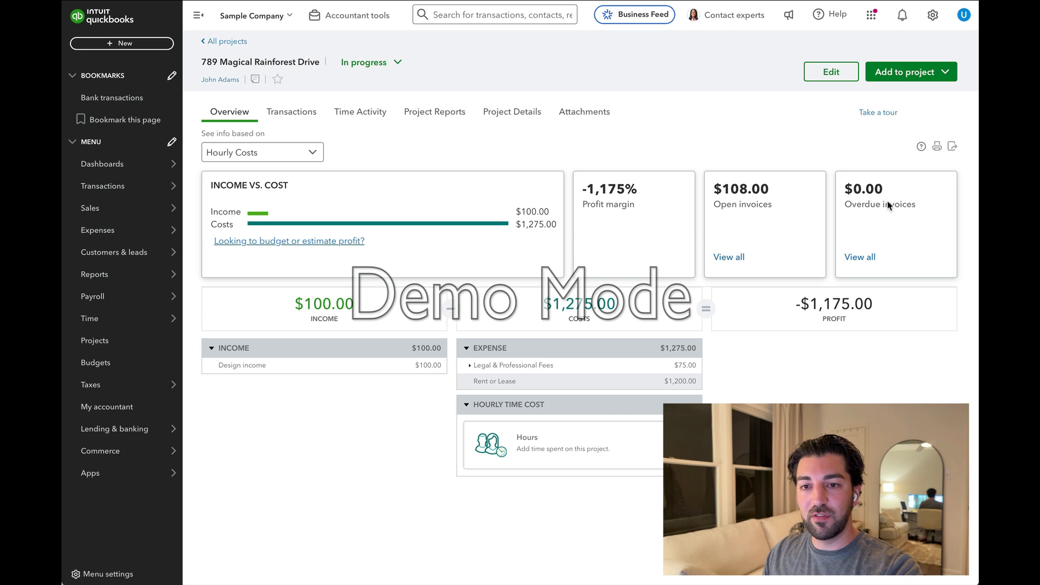
click(292, 111)
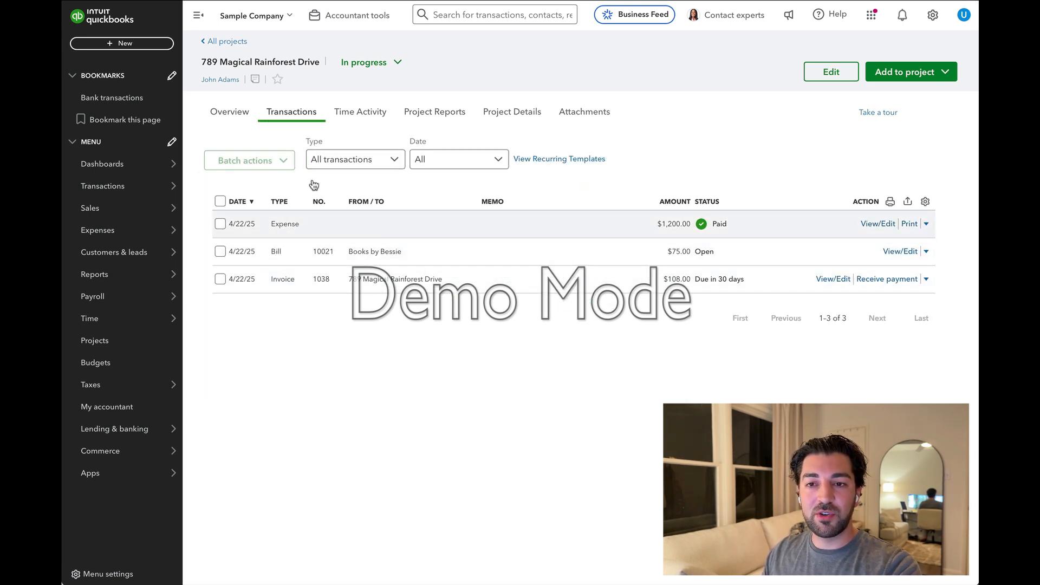
click(420, 115)
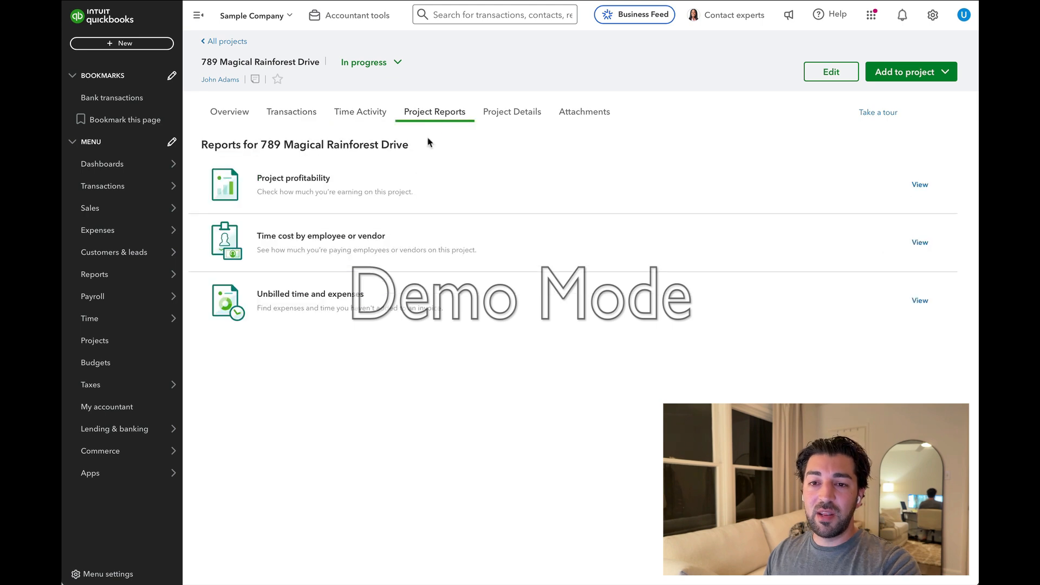
click(314, 195)
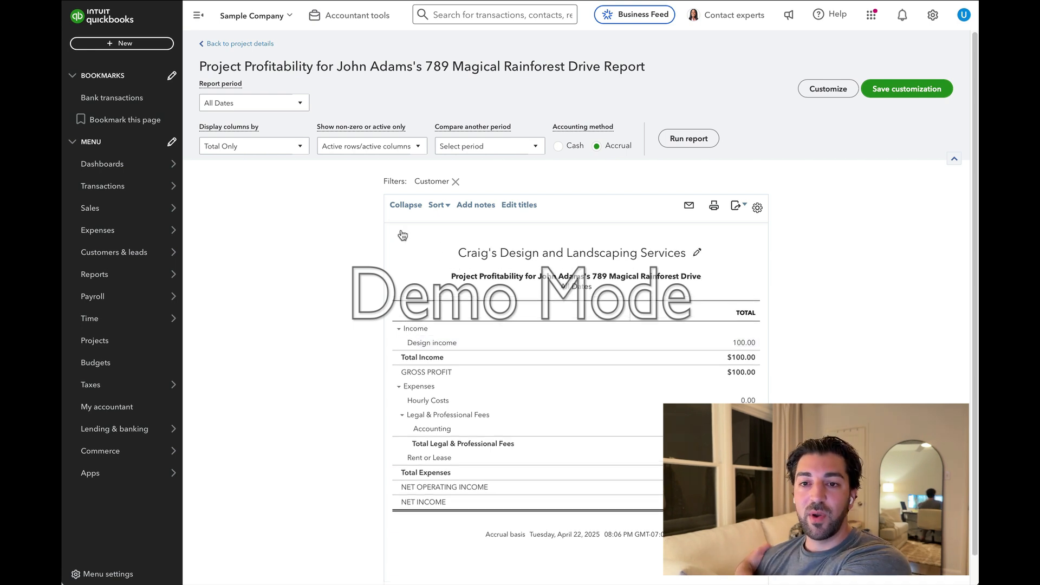
Return to the project's overview to check its costs, and reopen the Project profitability report
click(244, 43)
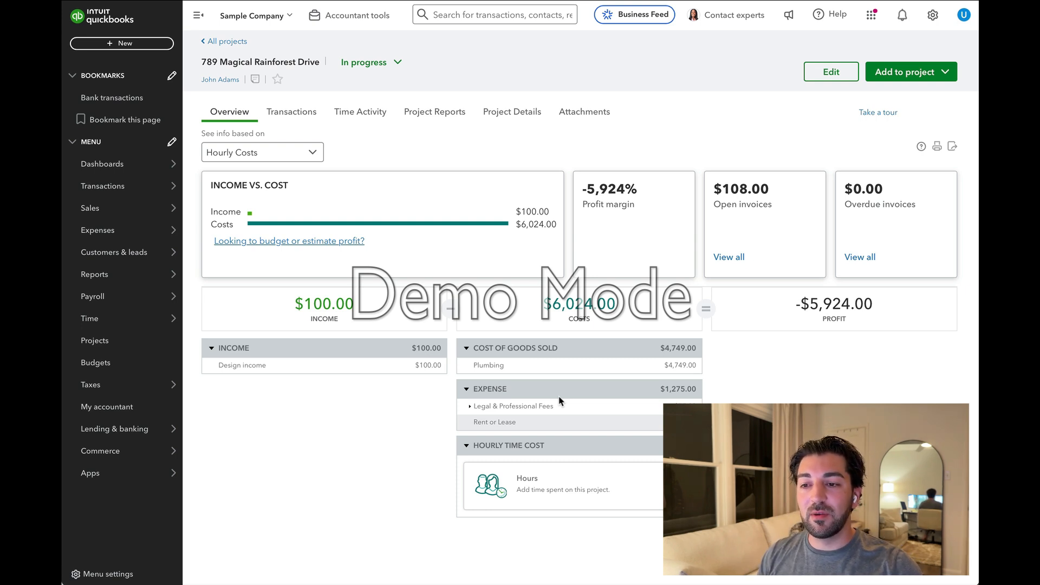
click(445, 115)
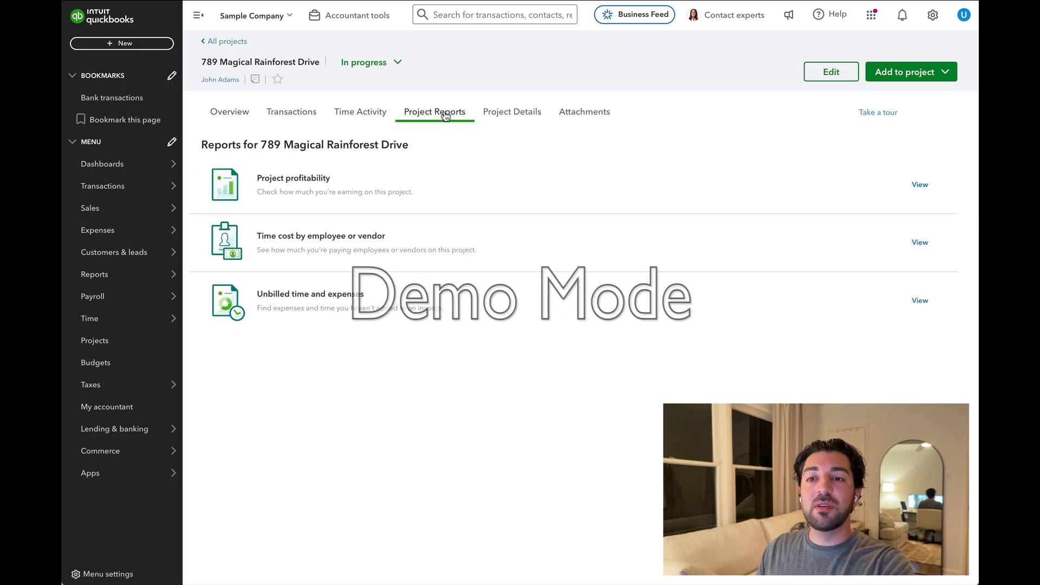
click(284, 179)
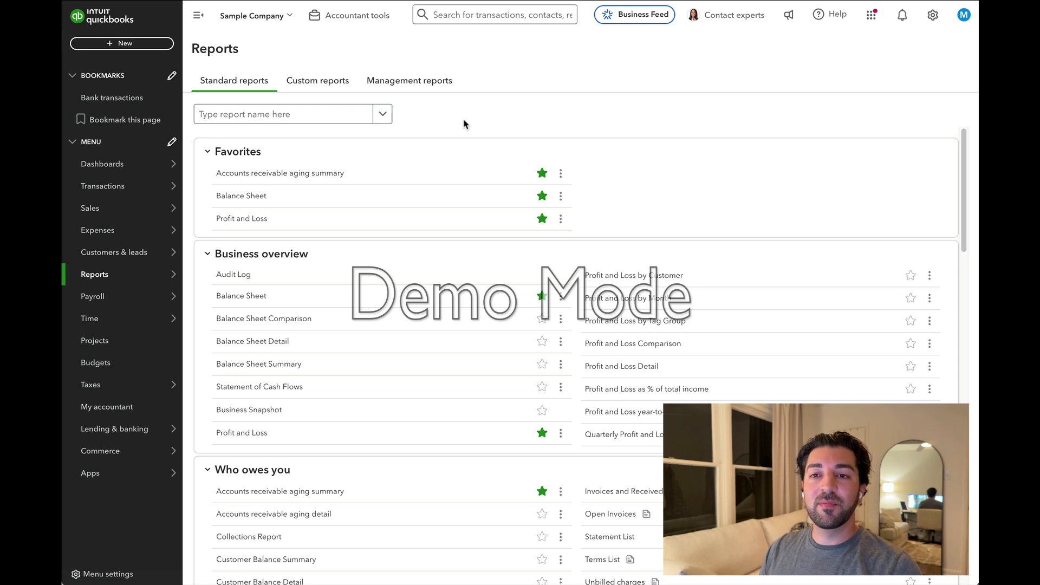
Find and open the Transaction Detail by Account report, and set its report period to All Dates
click(307, 116)
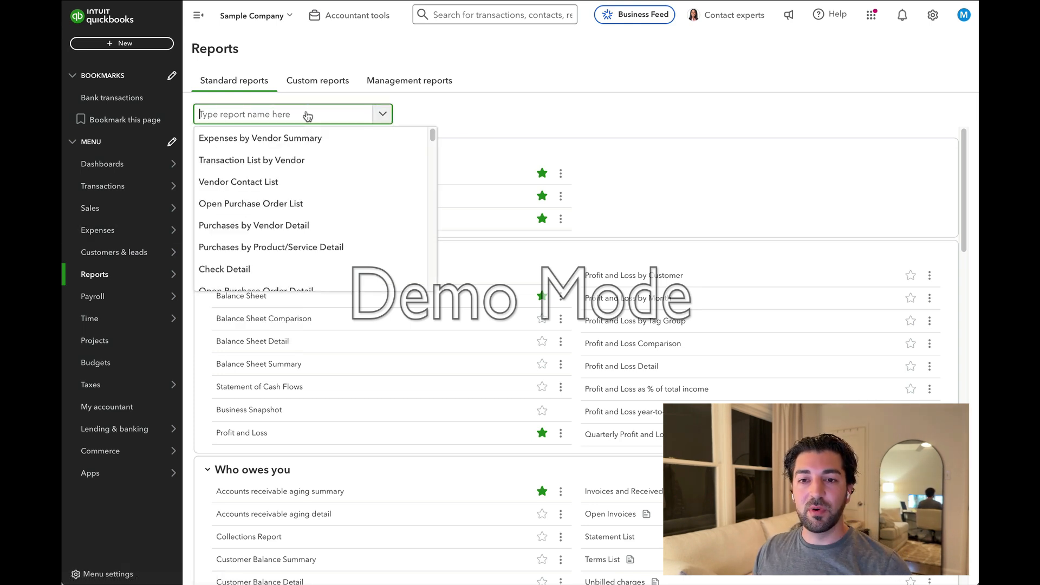
text(trans)
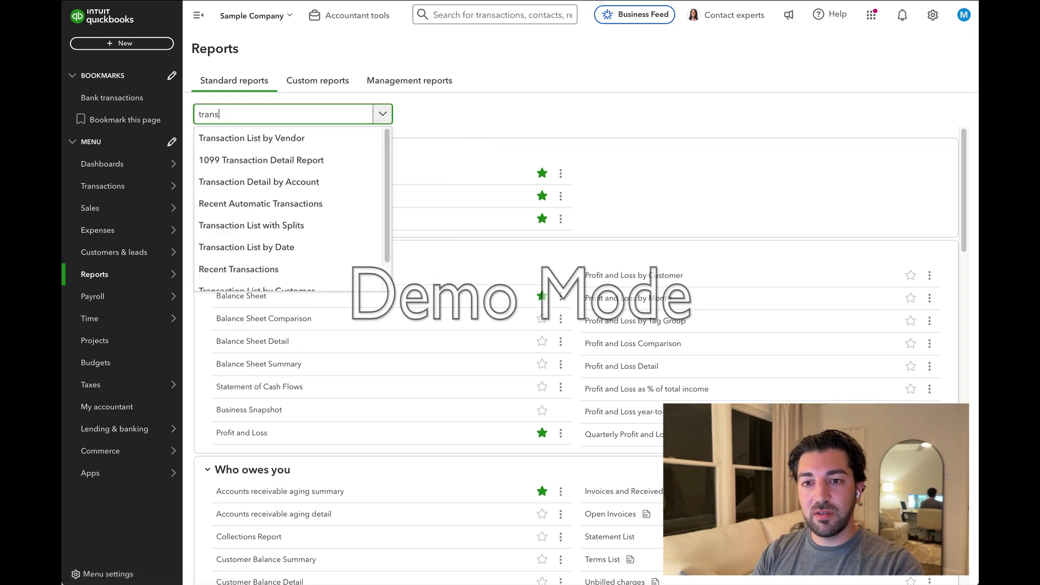
click(259, 181)
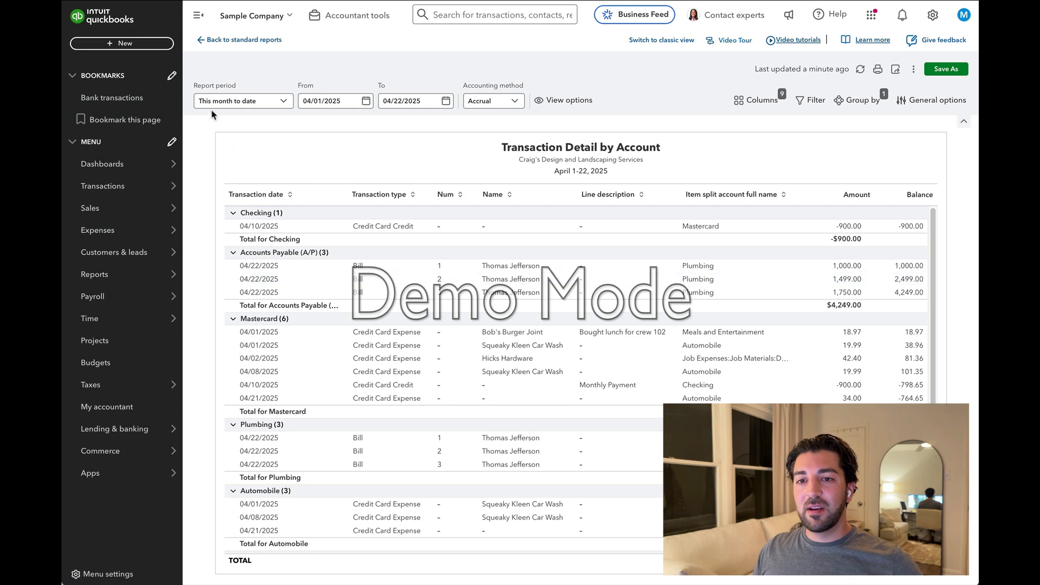
click(273, 101)
click(244, 120)
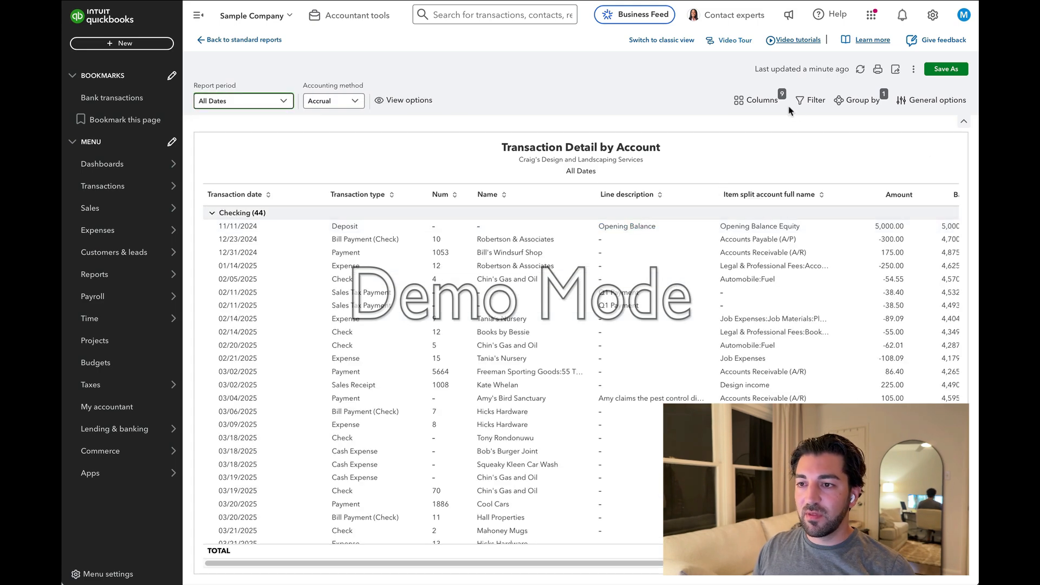
Remove the Balance column from the Transaction Detail by Account report
click(759, 100)
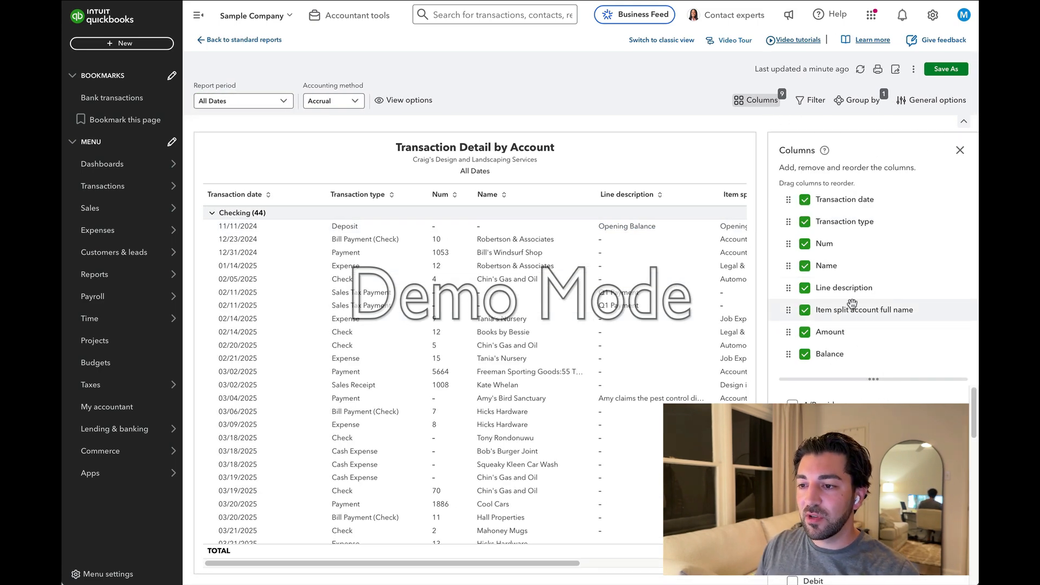
scroll(590, 434, right, 5)
scroll(590, 435, left, 5)
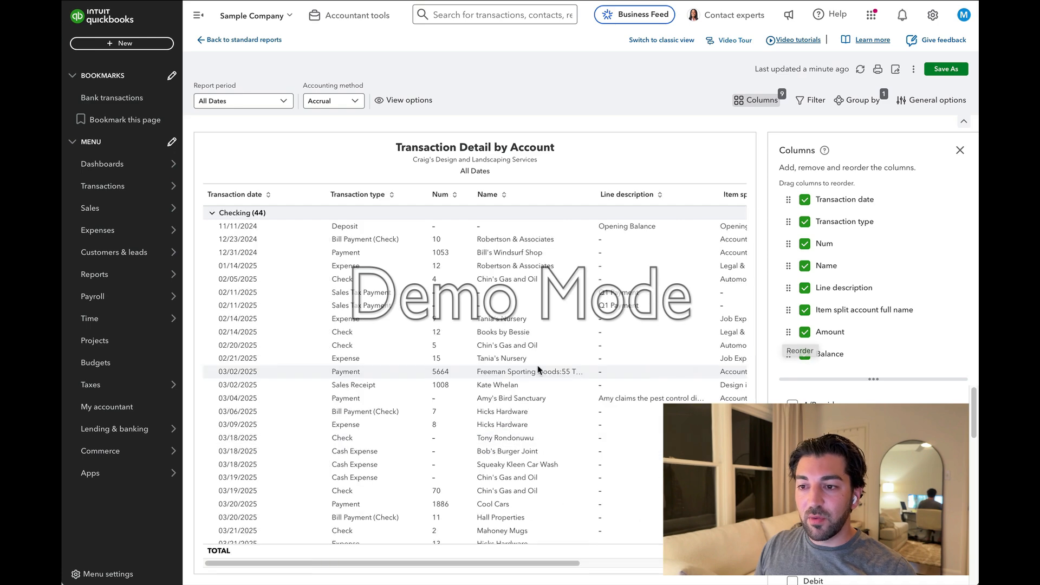
click(805, 354)
Filter the report to transactions whose Transaction type equals Bill or Expense
click(811, 101)
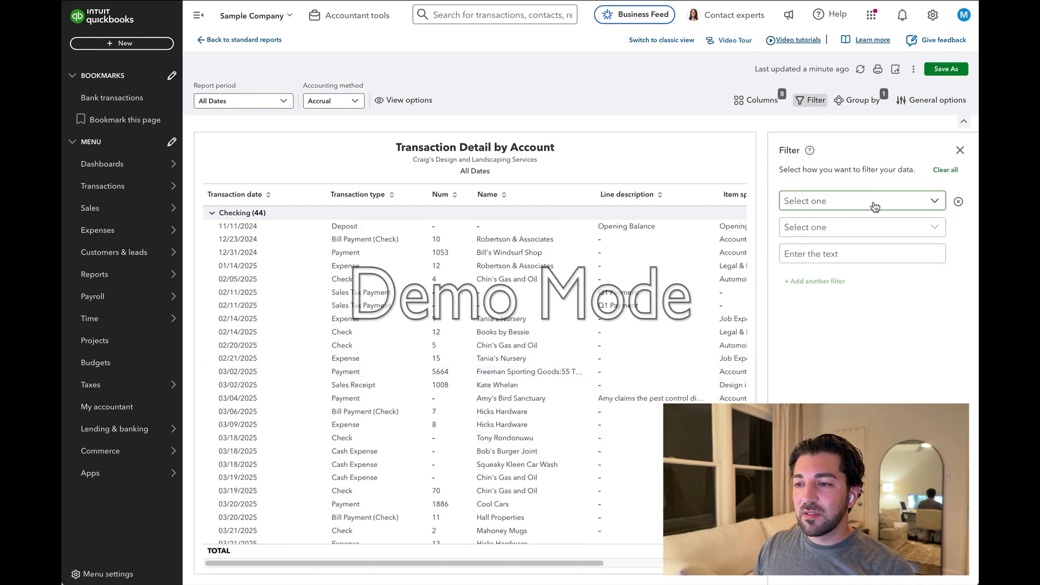
click(872, 203)
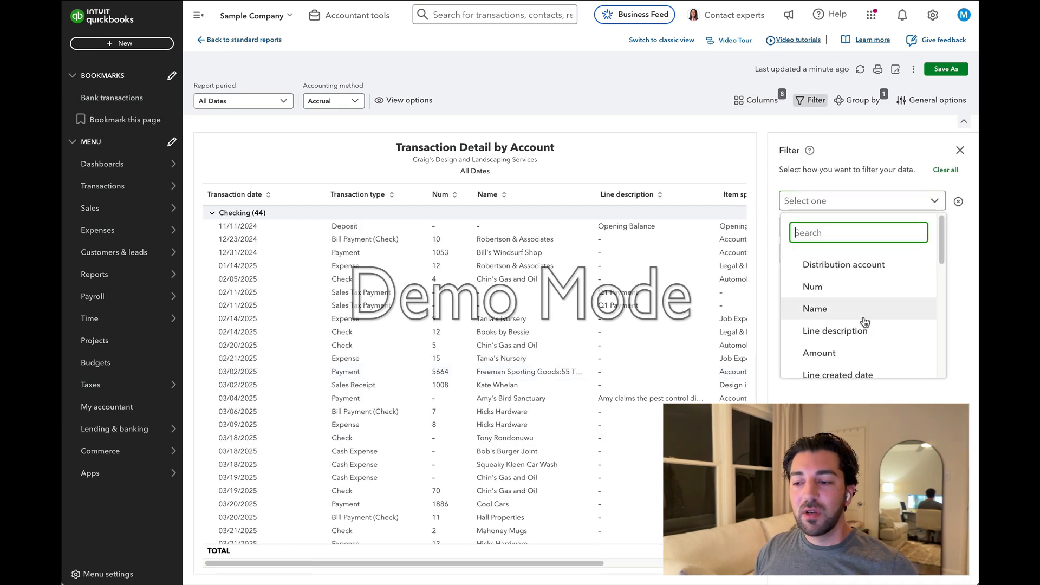
scroll(865, 325, down, 5)
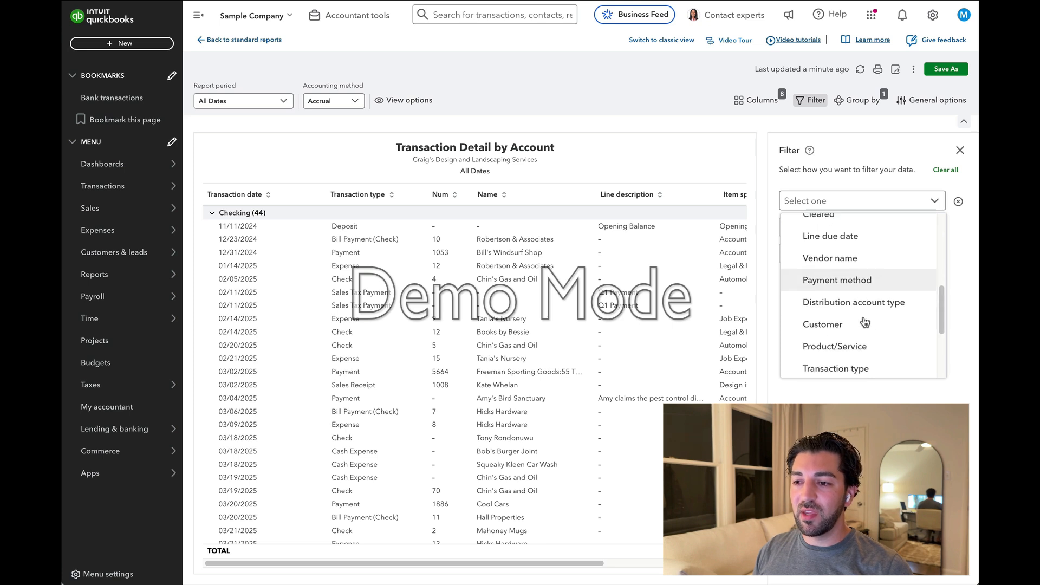
scroll(863, 334, up, 3)
scroll(863, 335, down, 2)
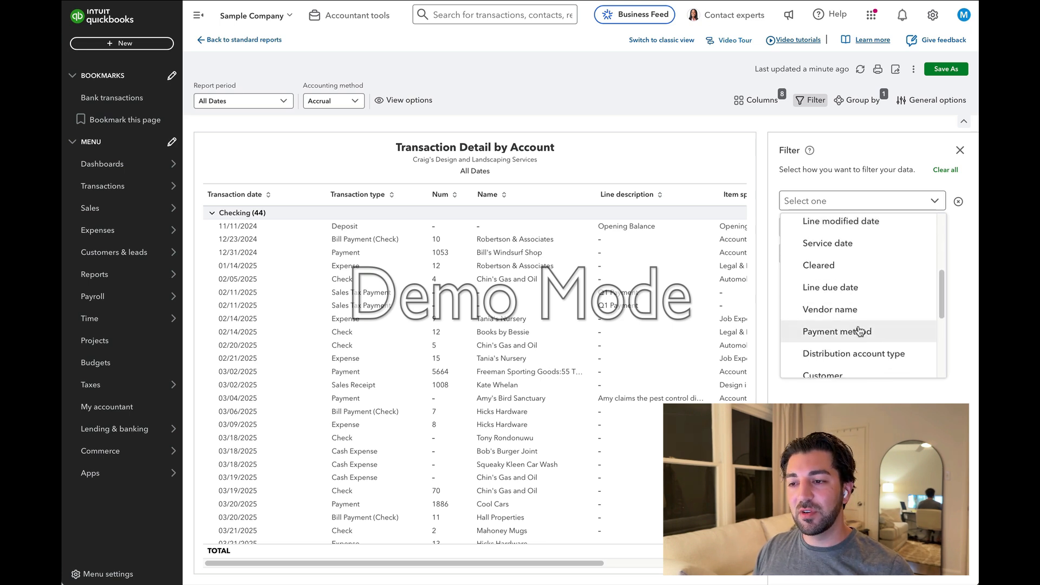
scroll(860, 332, down, 1)
scroll(861, 332, down, 1)
scroll(859, 320, up, 5)
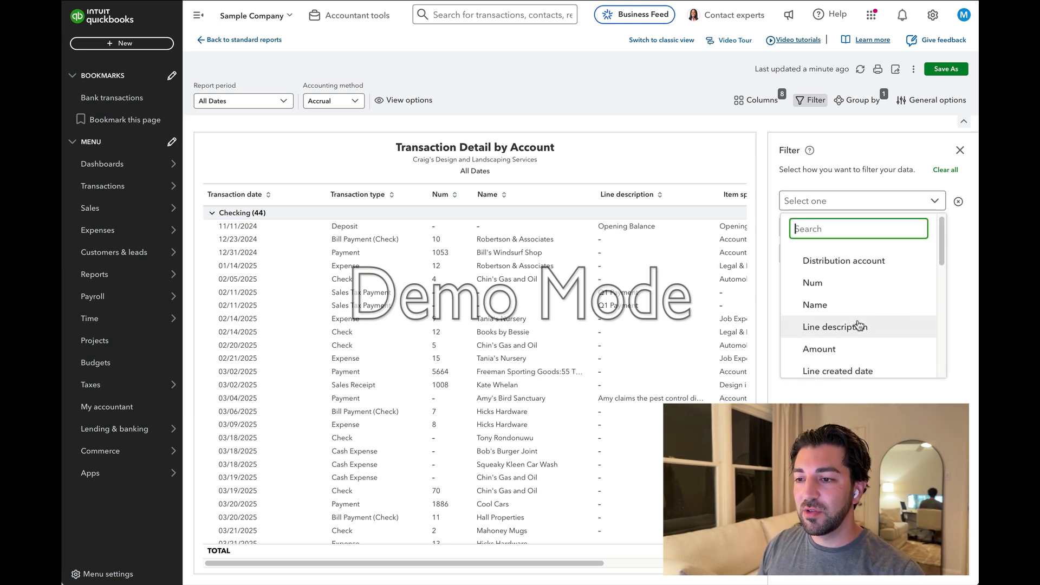
text(tran)
click(842, 261)
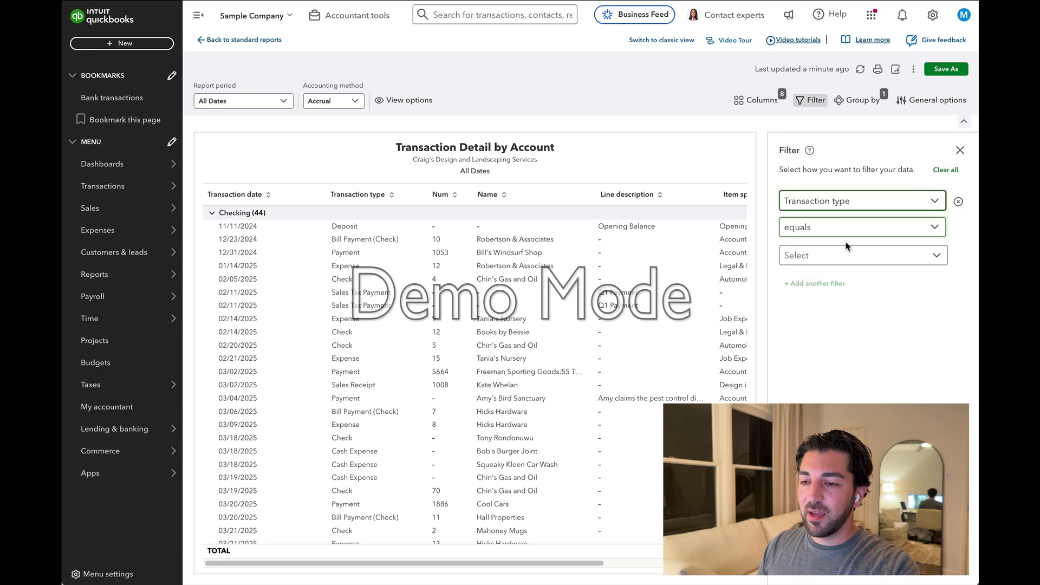
click(853, 255)
click(813, 345)
scroll(816, 347, down, 5)
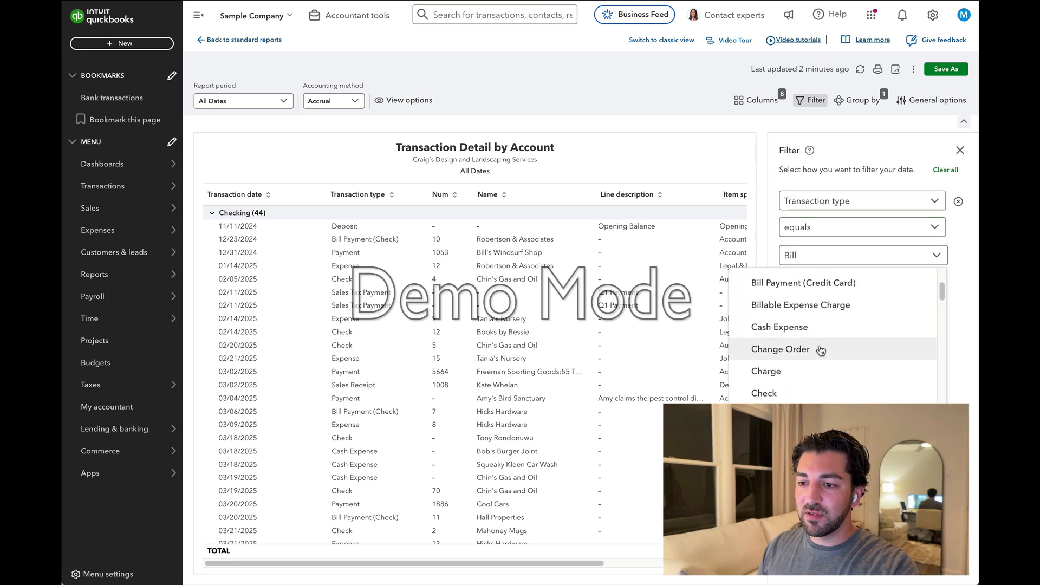
scroll(818, 348, down, 1)
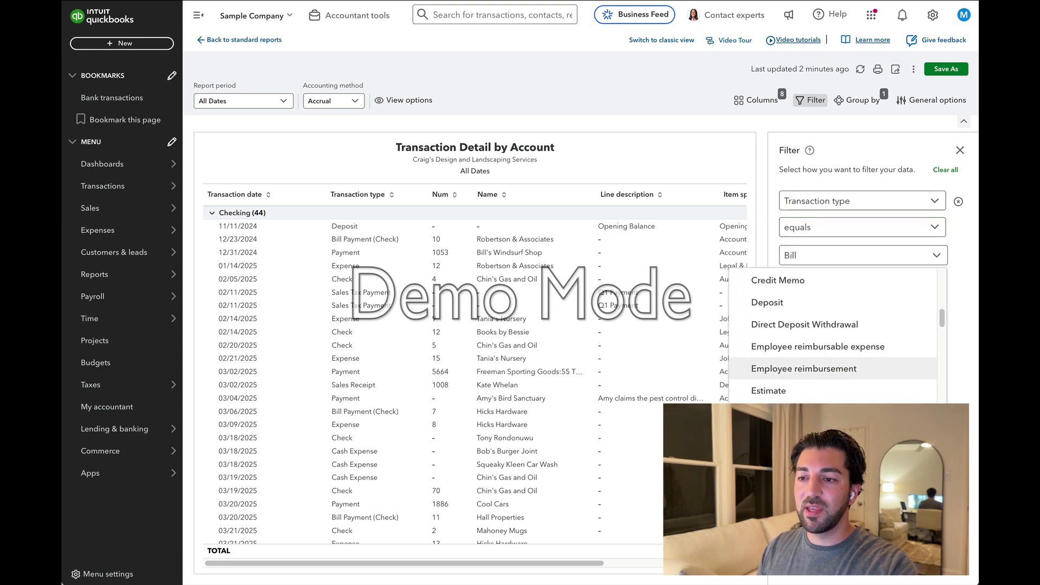
click(856, 405)
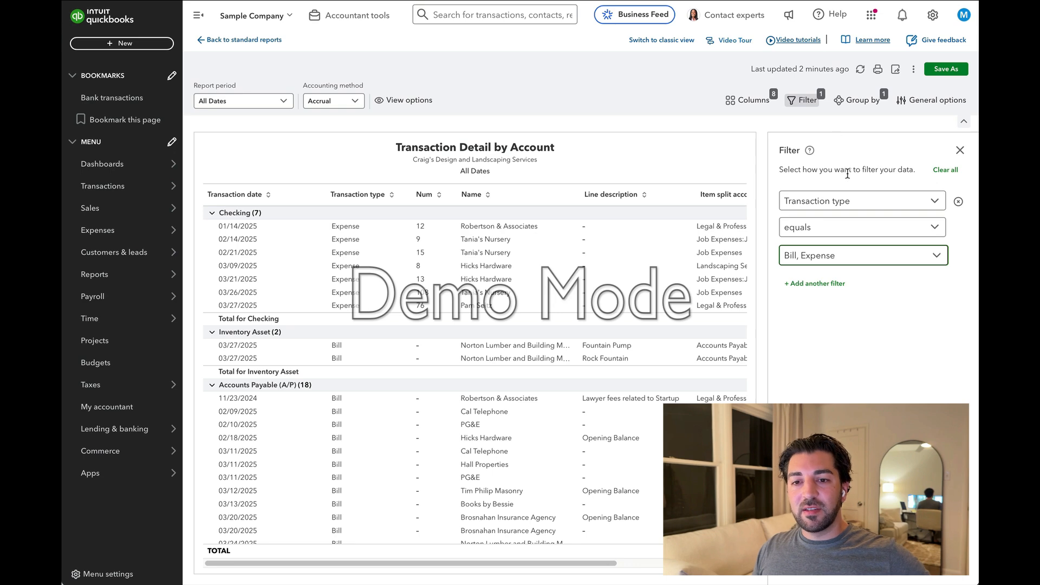
Add the Customer column to the report and look through the customer values beside the amounts
click(749, 103)
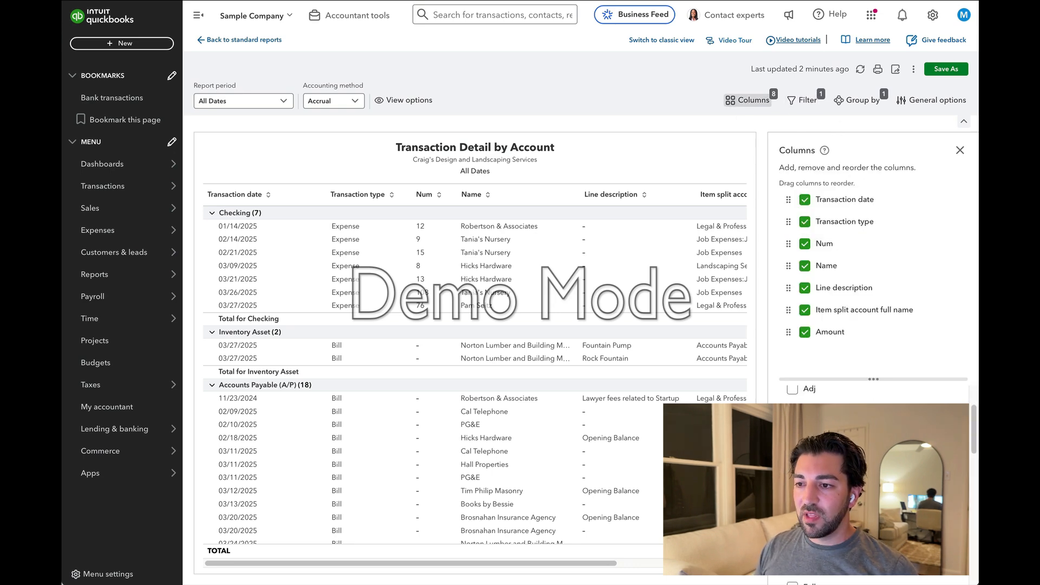
scroll(624, 433, down, 10)
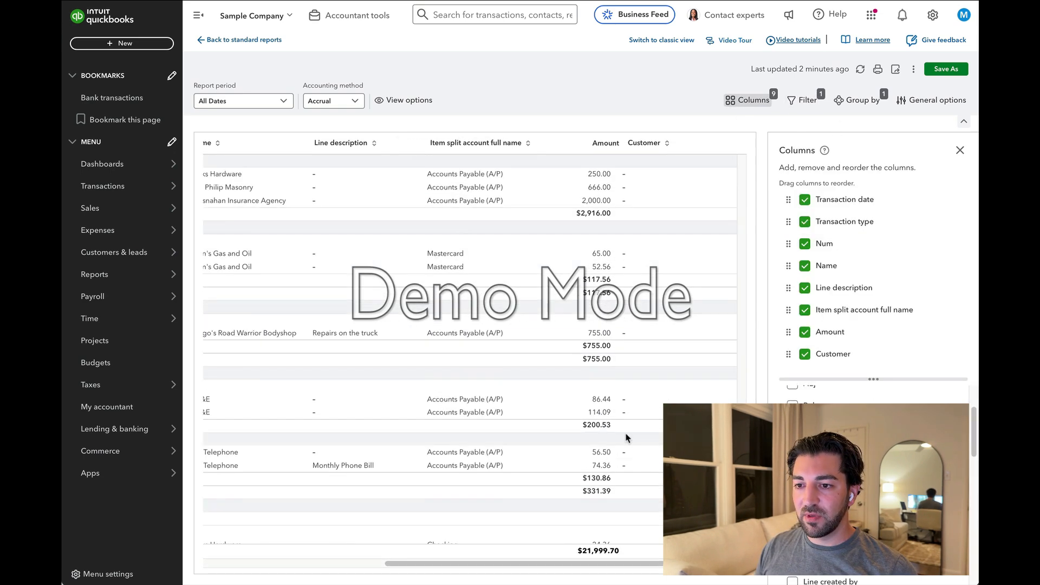
scroll(626, 436, up, 12)
Add a second report filter where Customer equals the new customer's project
click(804, 100)
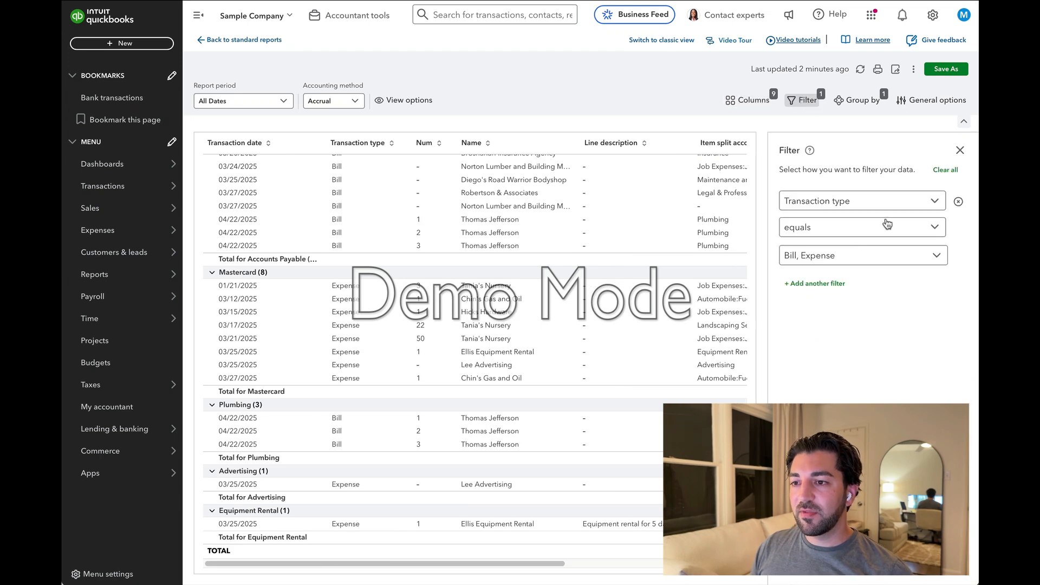
click(829, 281)
click(833, 296)
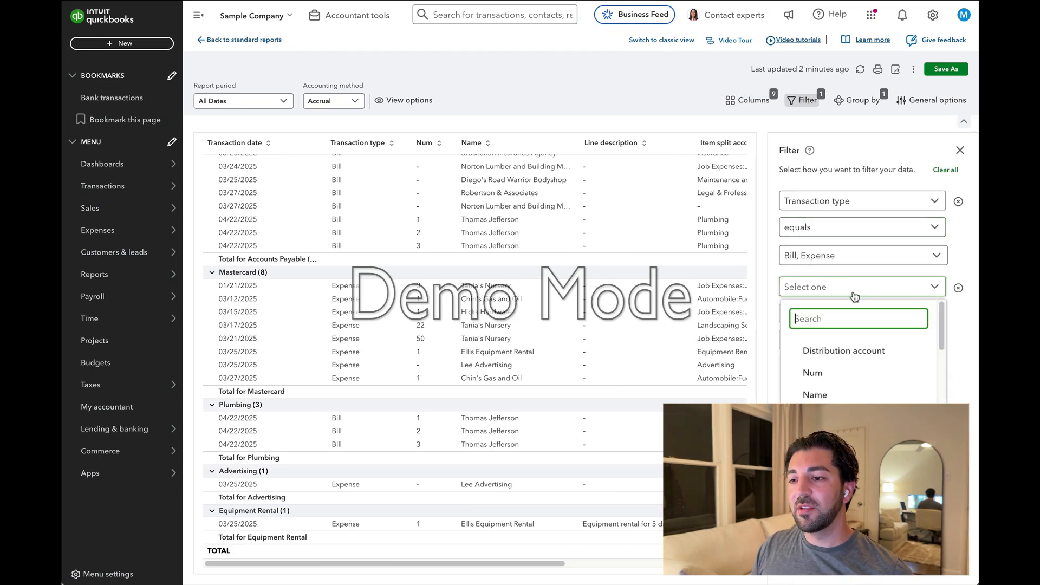
scroll(847, 372, down, 2)
click(847, 378)
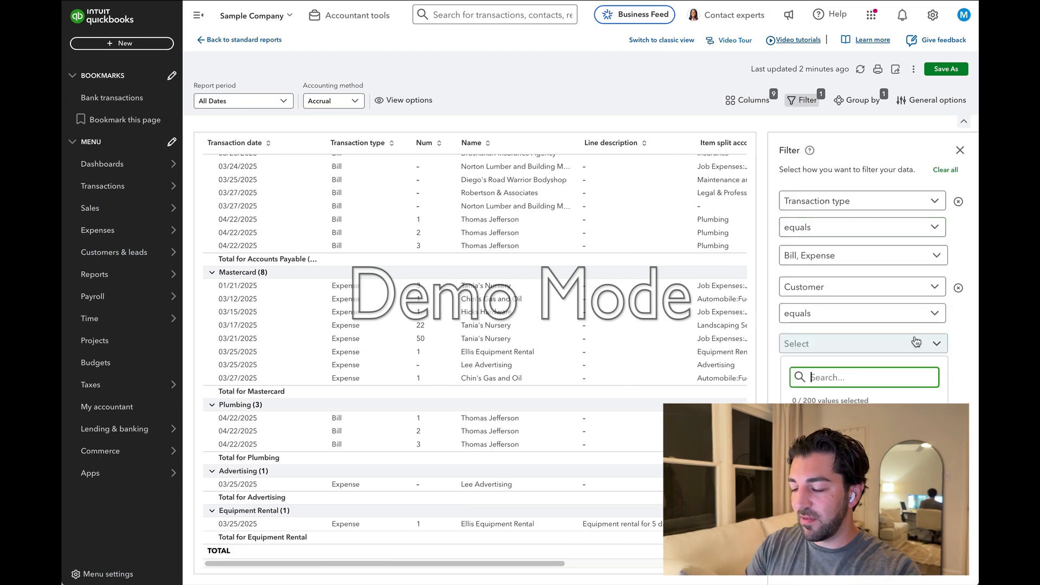
text(789)
click(813, 424)
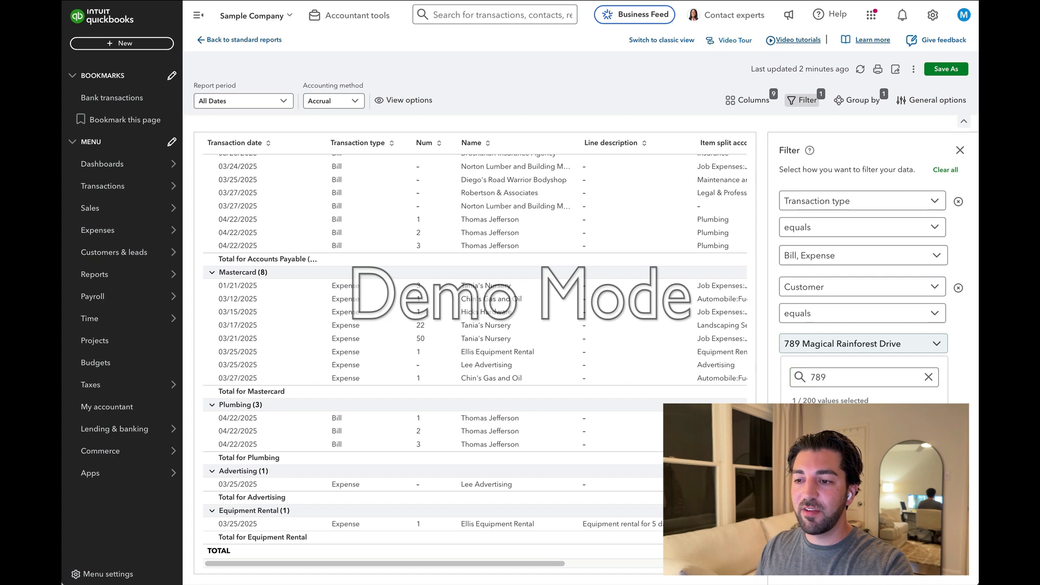
click(824, 581)
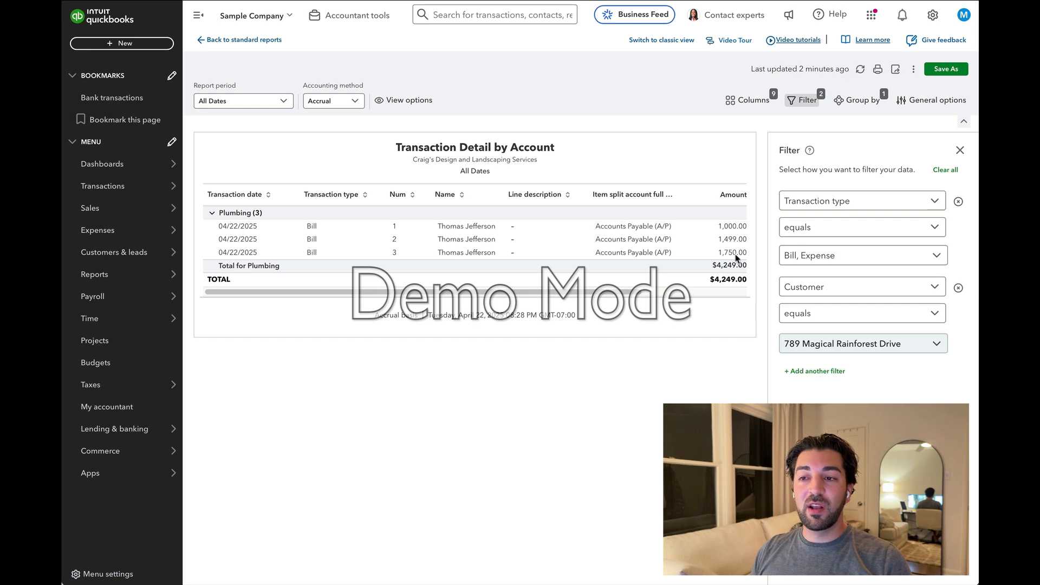
Switch the report's accounting method to Cash and back to Accrual
click(333, 101)
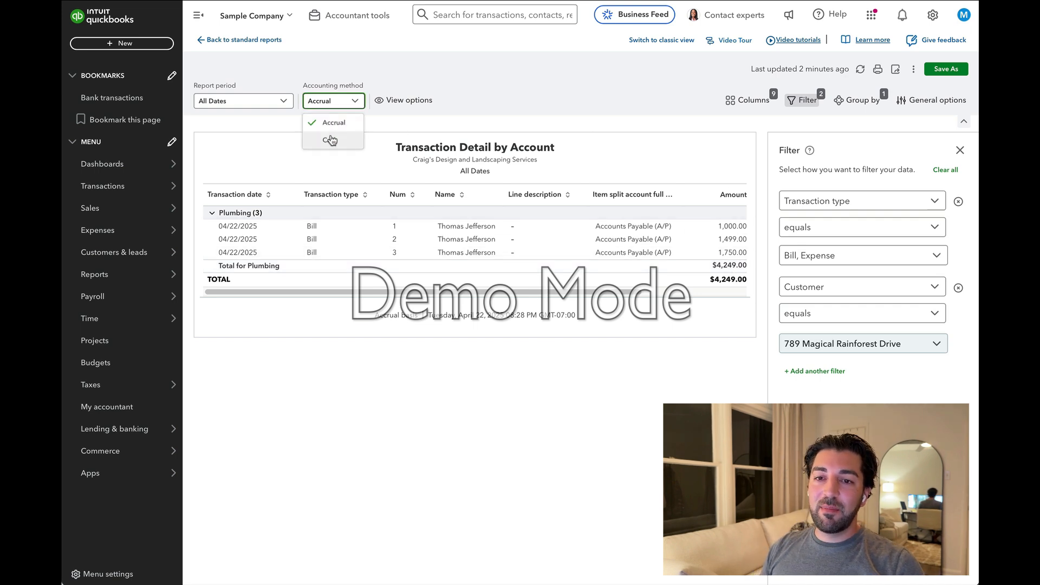
click(331, 139)
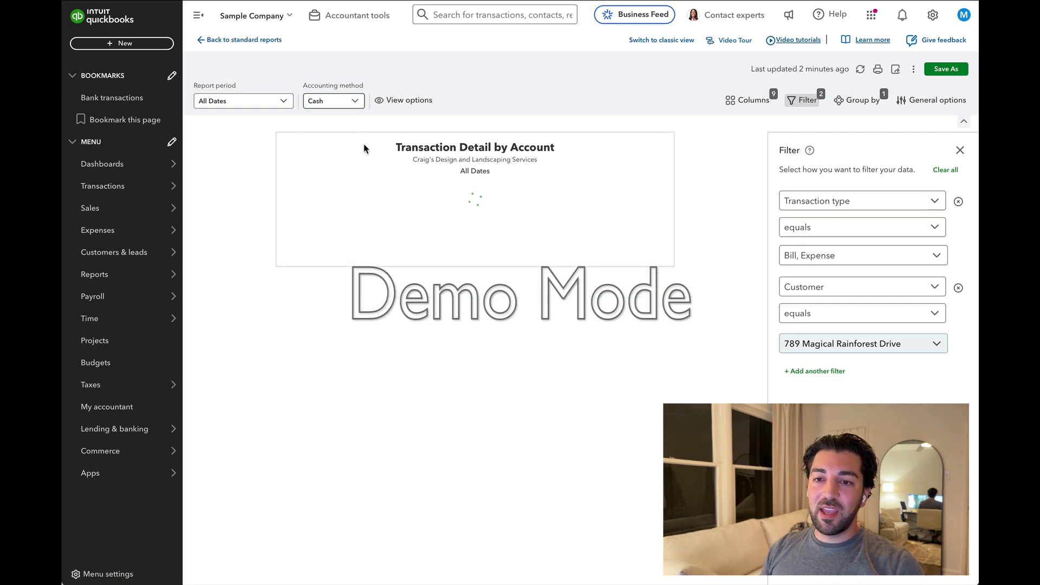
click(325, 104)
click(334, 122)
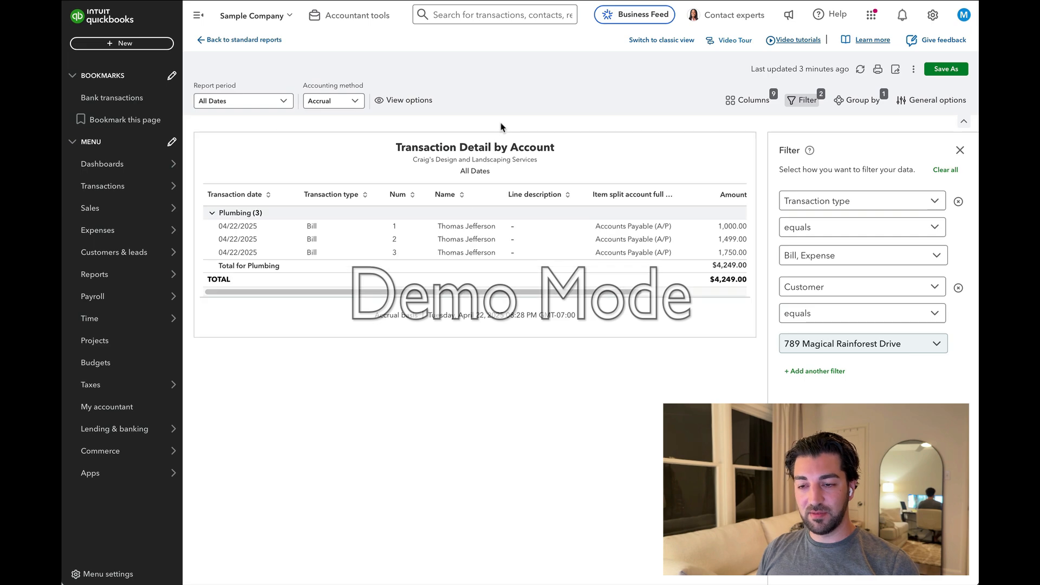
Save the customized report as a new report named Transaction Detail by Account - copy
click(943, 68)
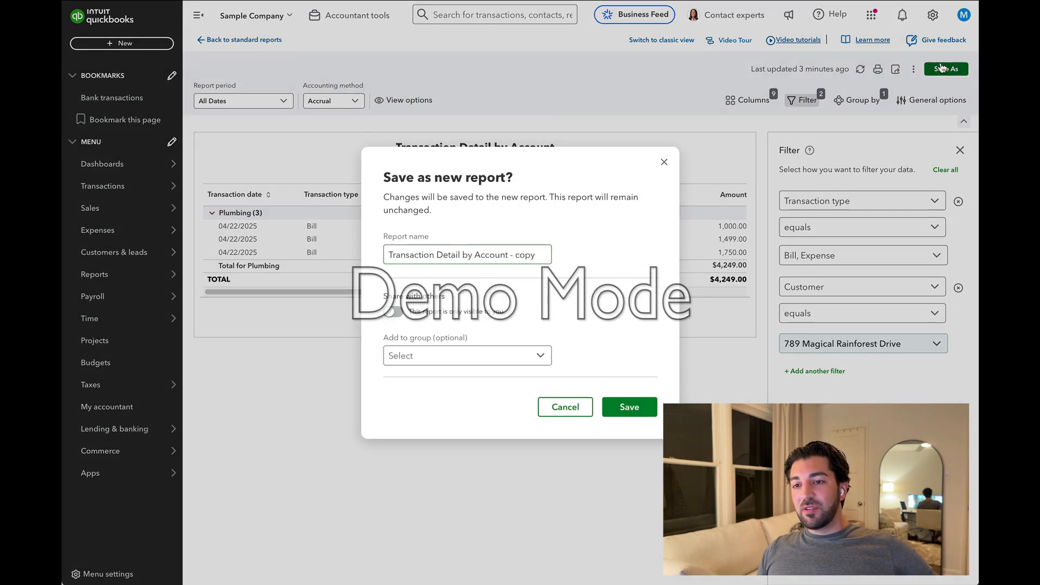
click(629, 409)
Search for the new customer's project and open its overview to examine its income, costs and profit
click(498, 9)
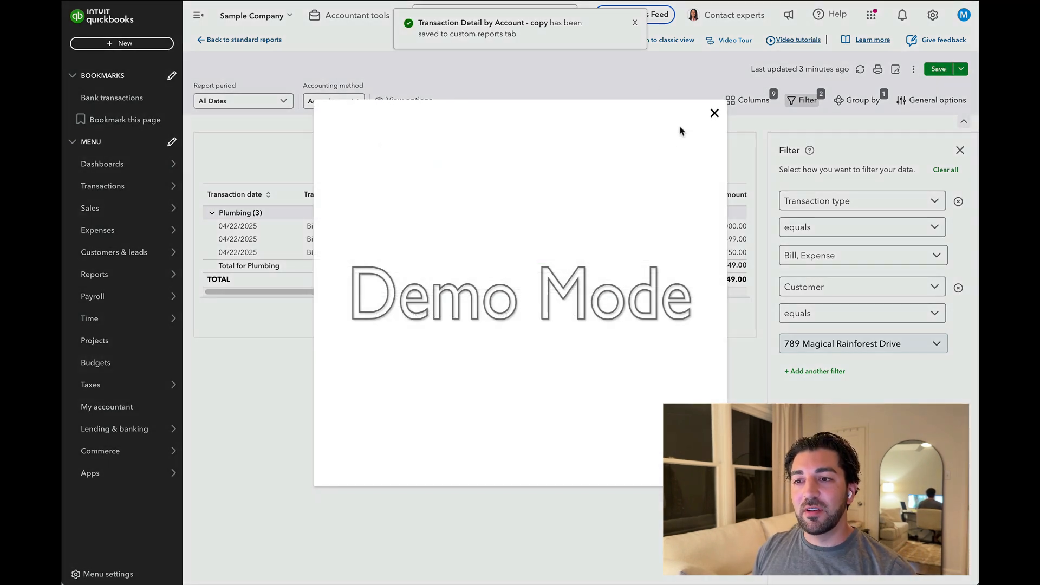
text(789 r)
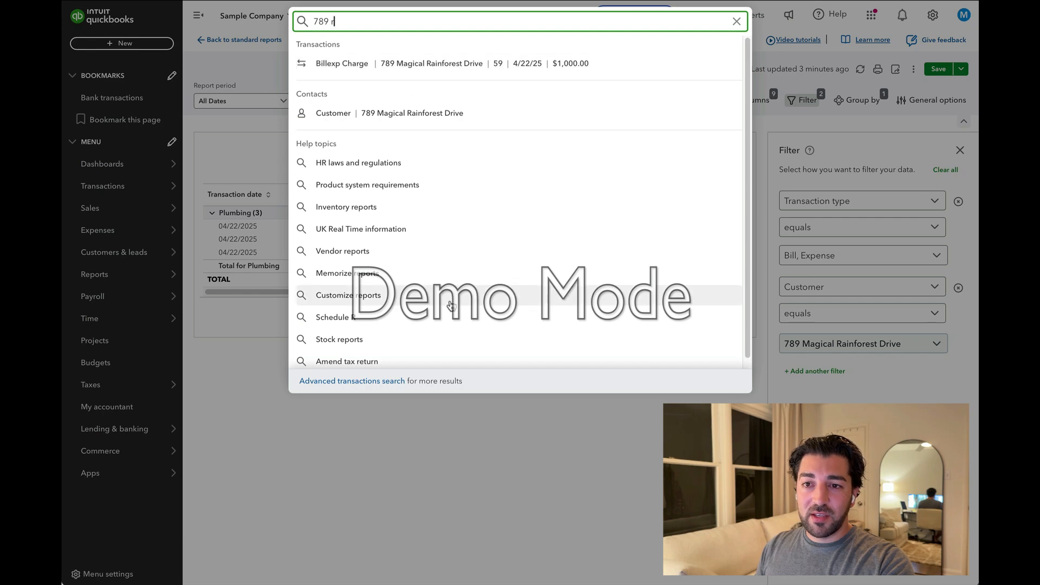
click(412, 112)
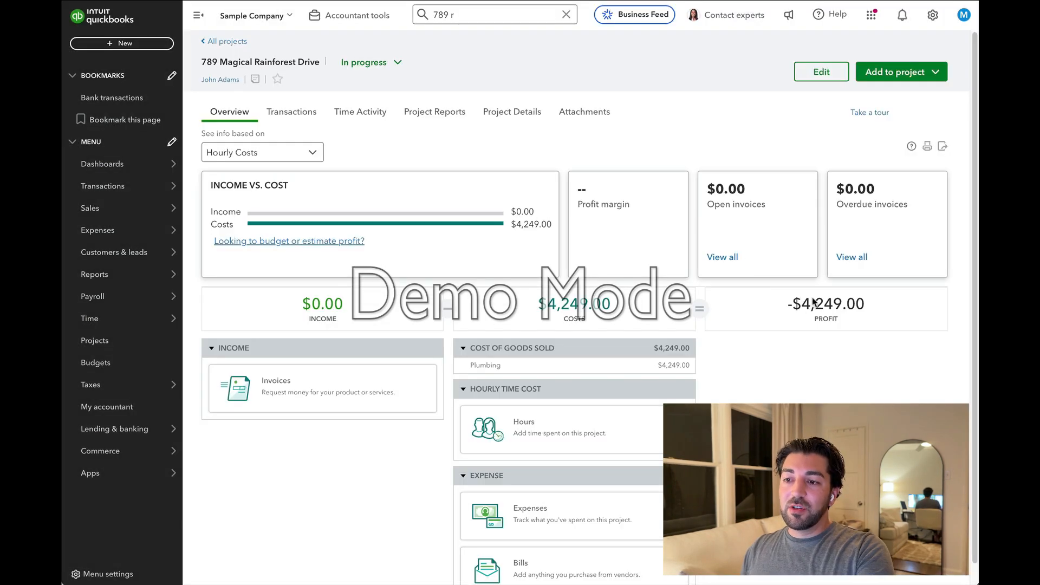
drag(867, 304, 776, 304)
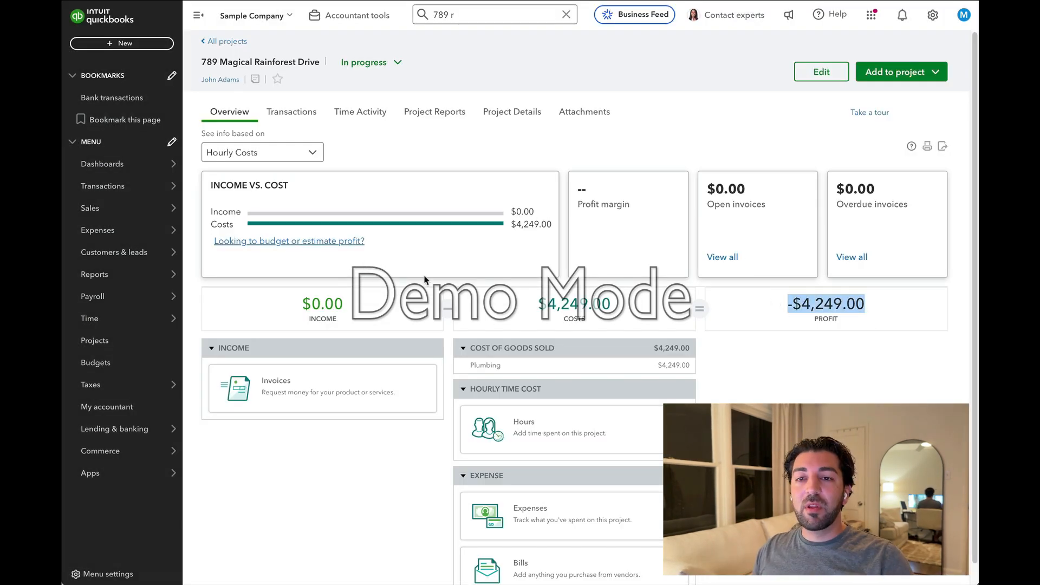
click(418, 236)
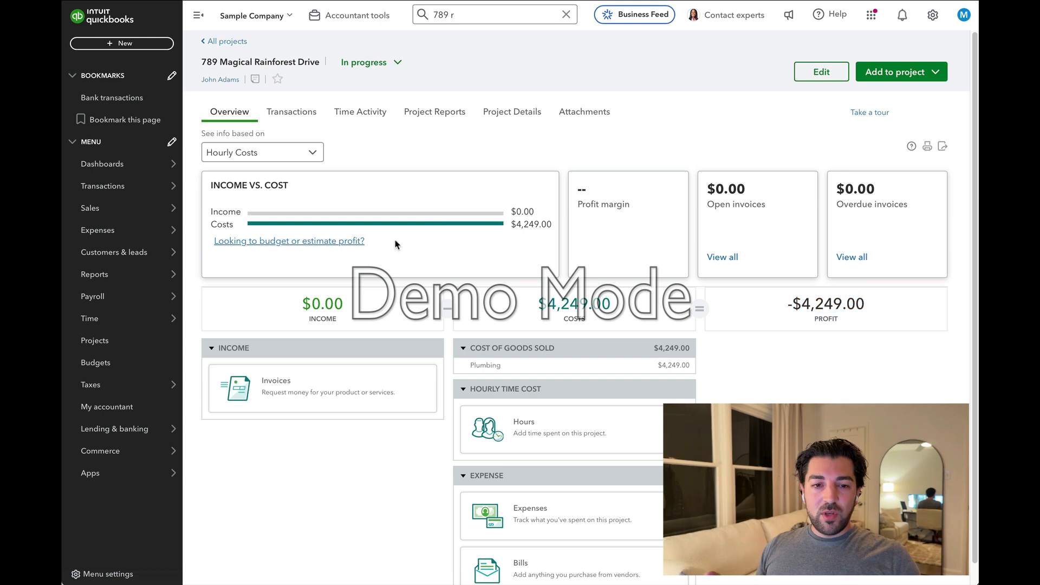